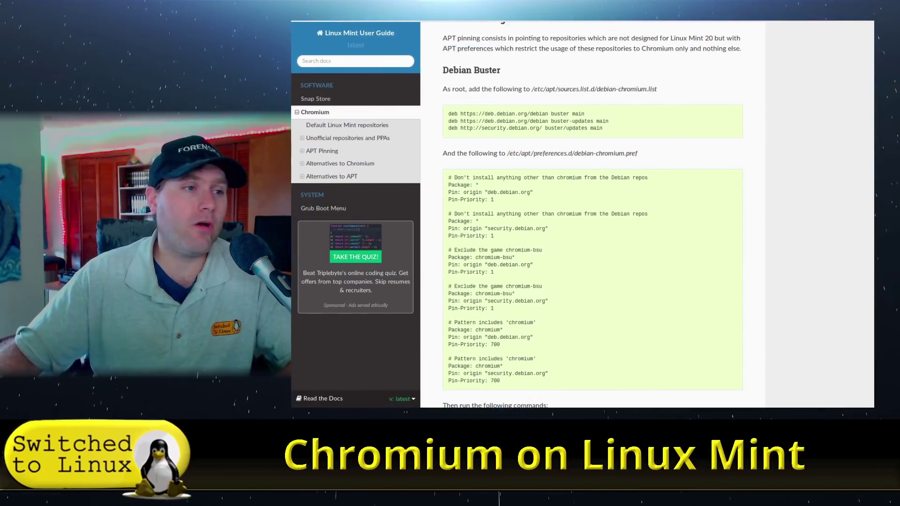
pyautogui.scroll(15, 818, 162)
pyautogui.scroll(8, 818, 161)
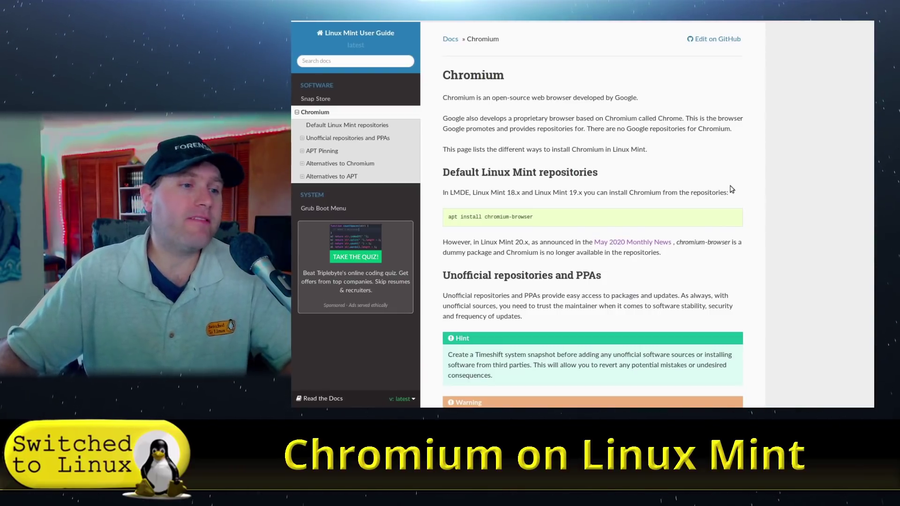
pyautogui.scroll(-4, 729, 188)
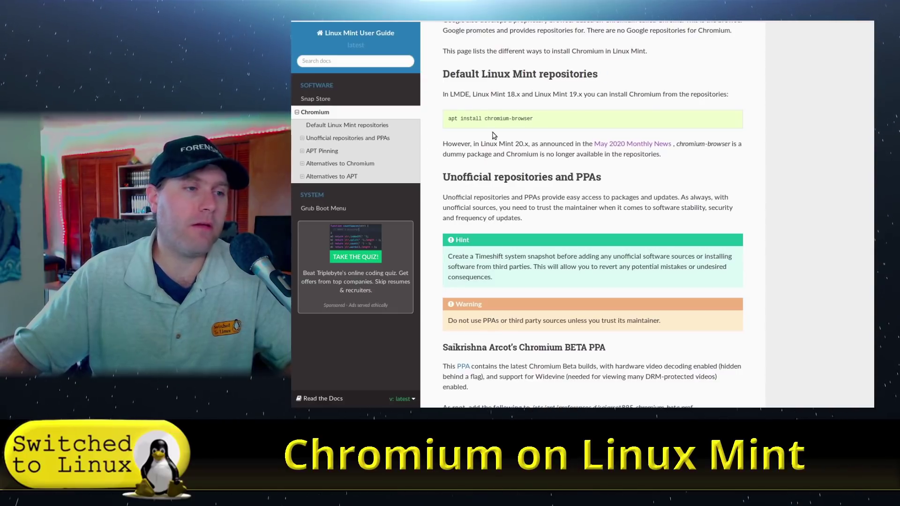
pyautogui.scroll(-4, 624, 253)
pyautogui.scroll(-4, 622, 263)
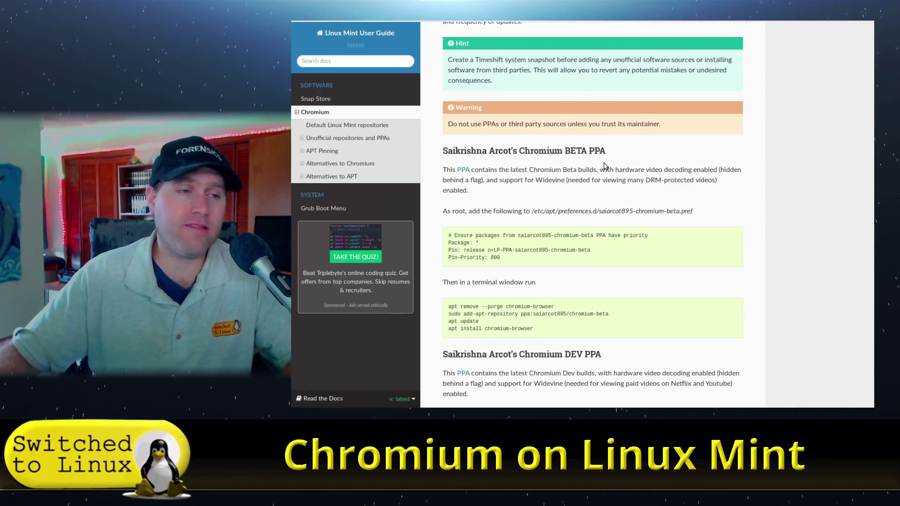
pyautogui.scroll(-4, 604, 165)
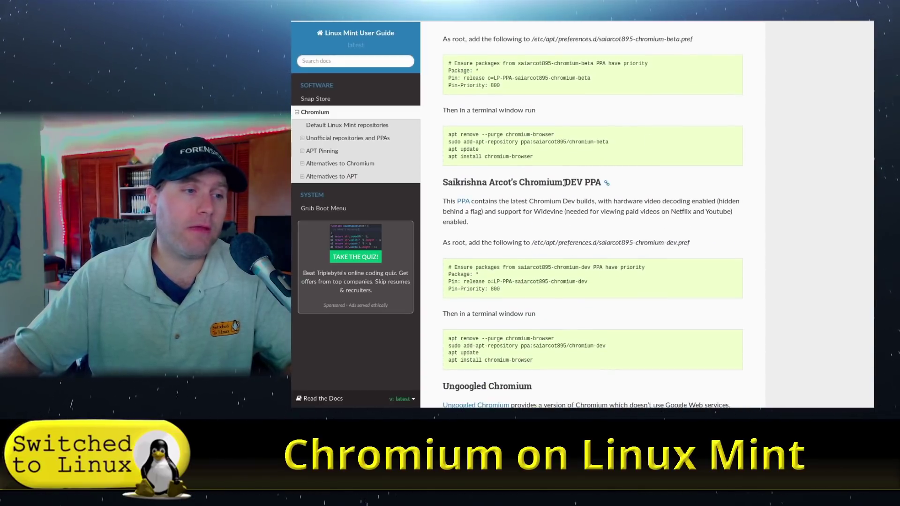
pyautogui.scroll(3, 581, 237)
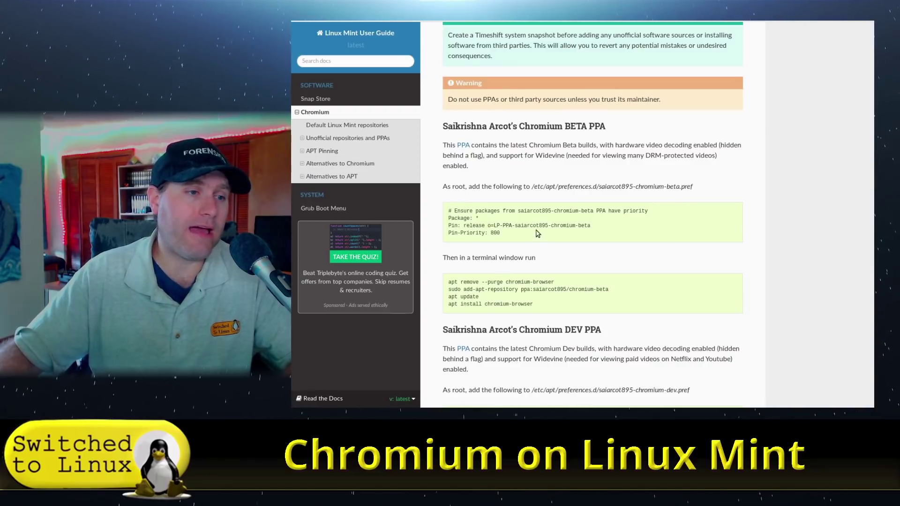
pyautogui.scroll(-5, 554, 272)
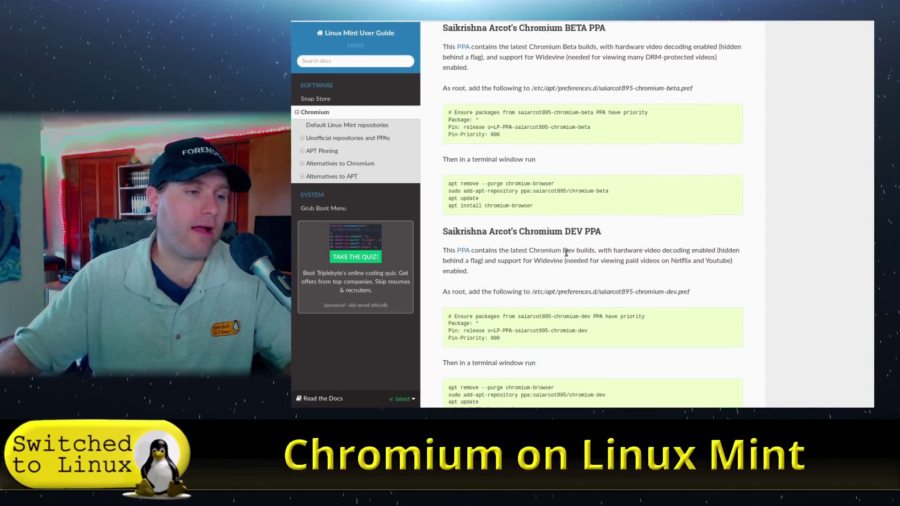
pyautogui.scroll(-2, 567, 256)
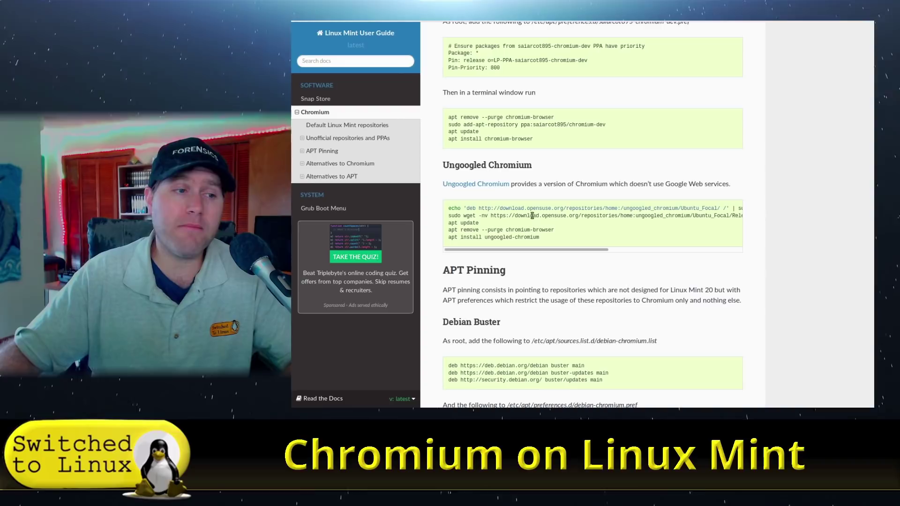
pyautogui.scroll(-3, 540, 223)
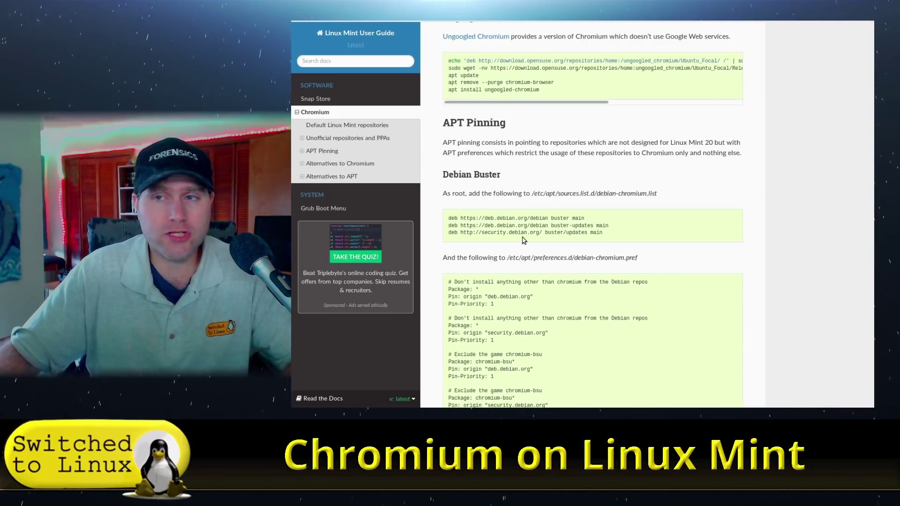
pyautogui.scroll(-1, 518, 240)
pyautogui.scroll(-5, 517, 240)
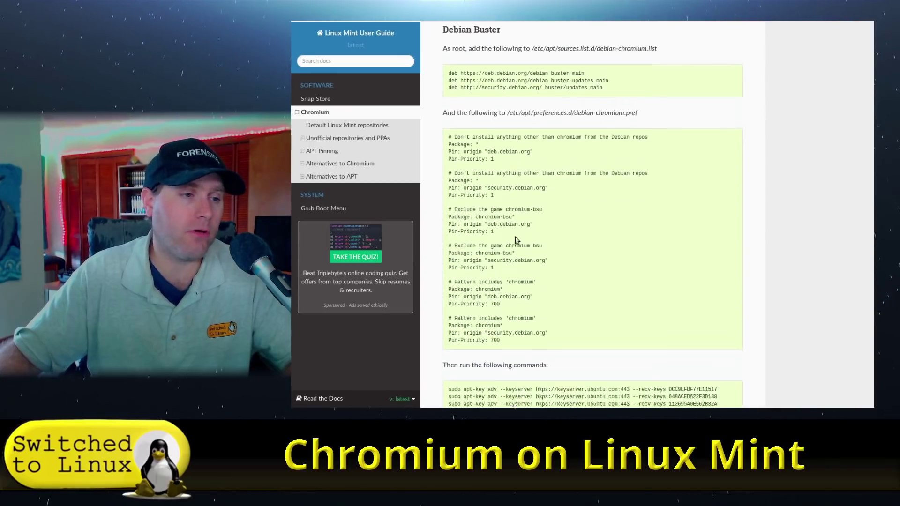
pyautogui.scroll(-2, 626, 281)
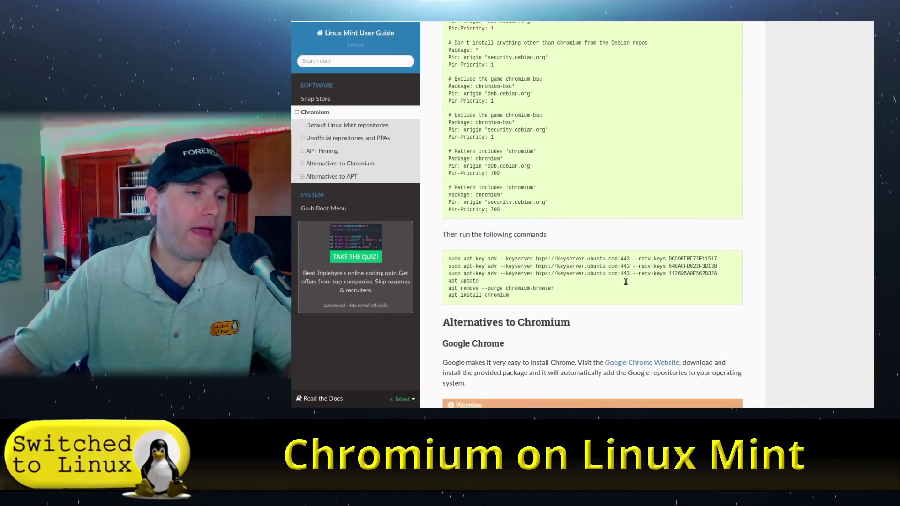
pyautogui.scroll(-4, 524, 150)
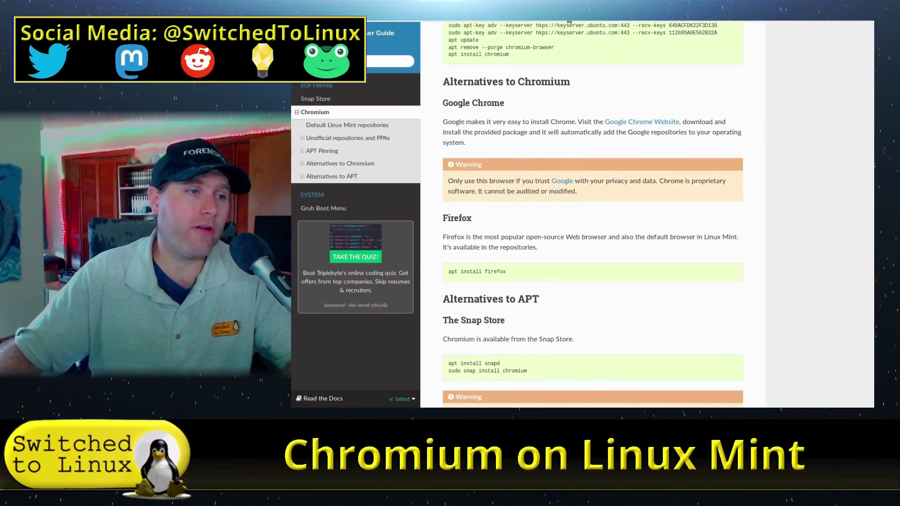
pyautogui.scroll(-2, 469, 244)
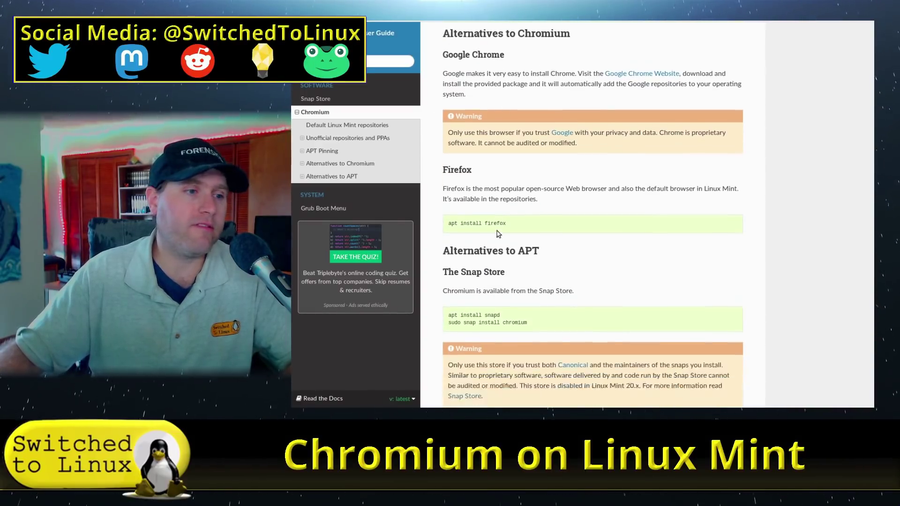
pyautogui.scroll(-2, 462, 210)
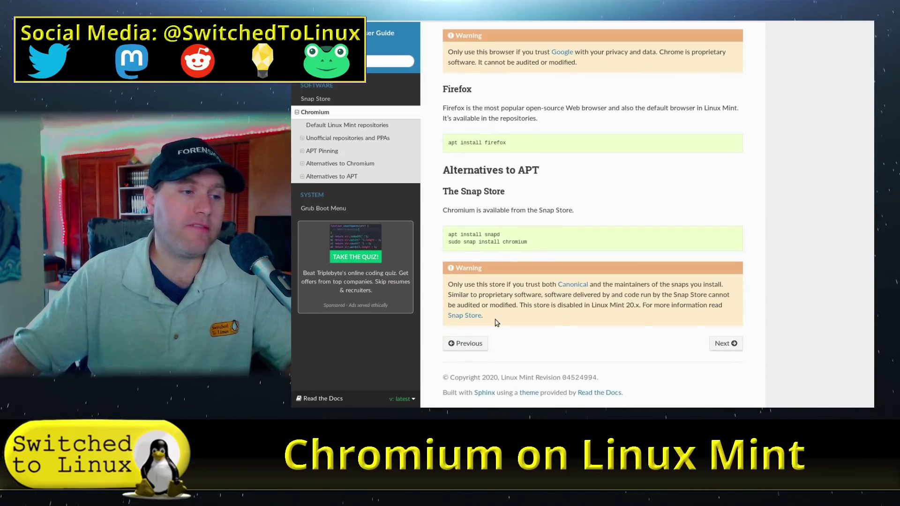
pyautogui.scroll(15, 497, 323)
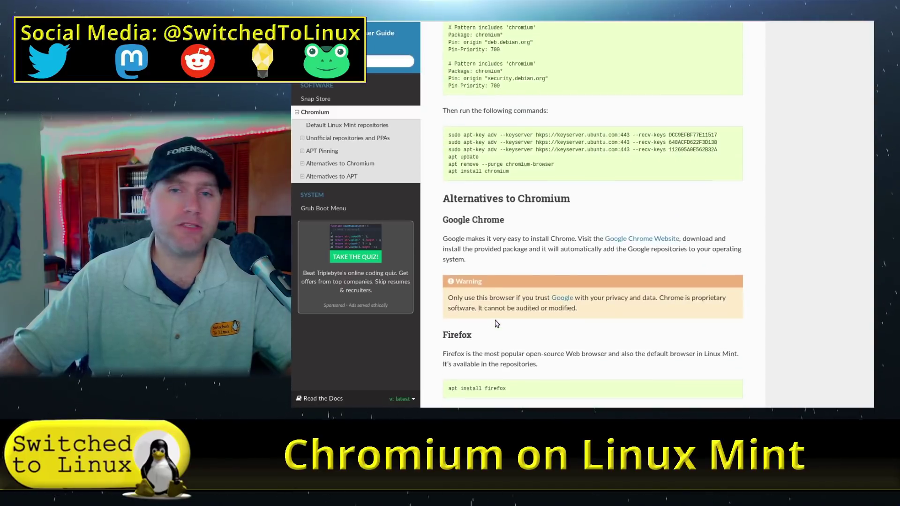
pyautogui.scroll(15, 497, 323)
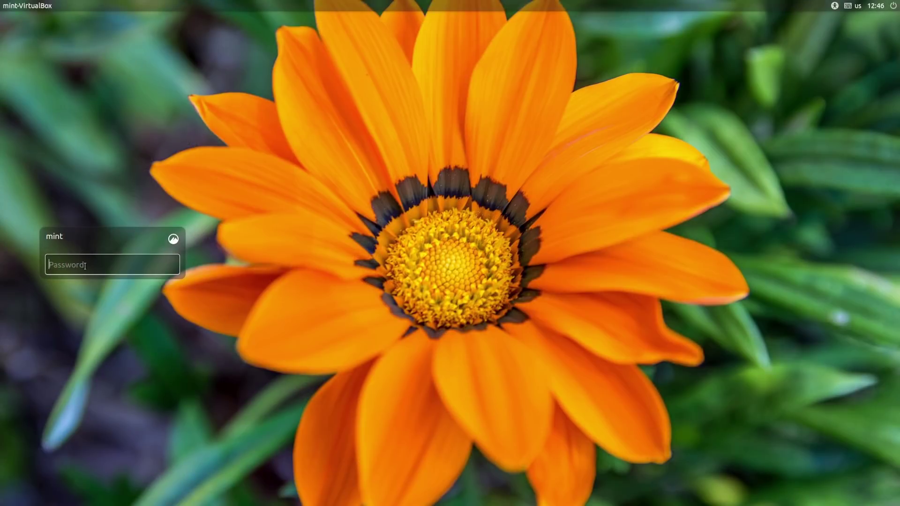
# Enter the user's password at the login screen to reach the Cinnamon desktop
pyautogui.write('••')
pyautogui.press('Return')
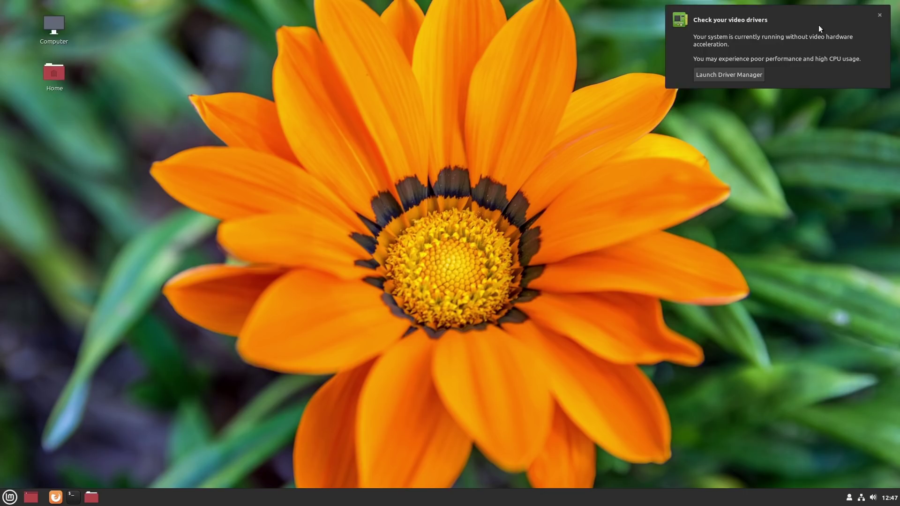
# Close the video-driver notice and Welcome window, then launch Software Manager from the Menu
pyautogui.click(880, 17)
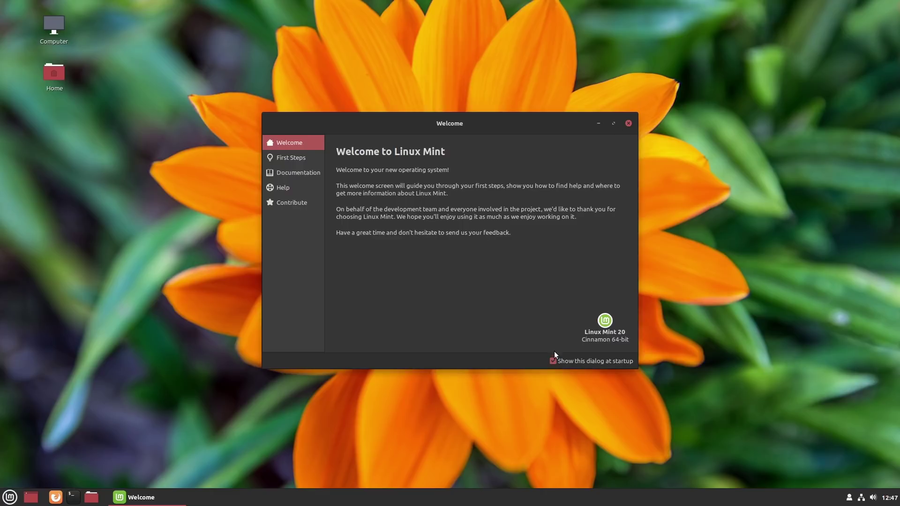
pyautogui.click(628, 123)
pyautogui.click(10, 496)
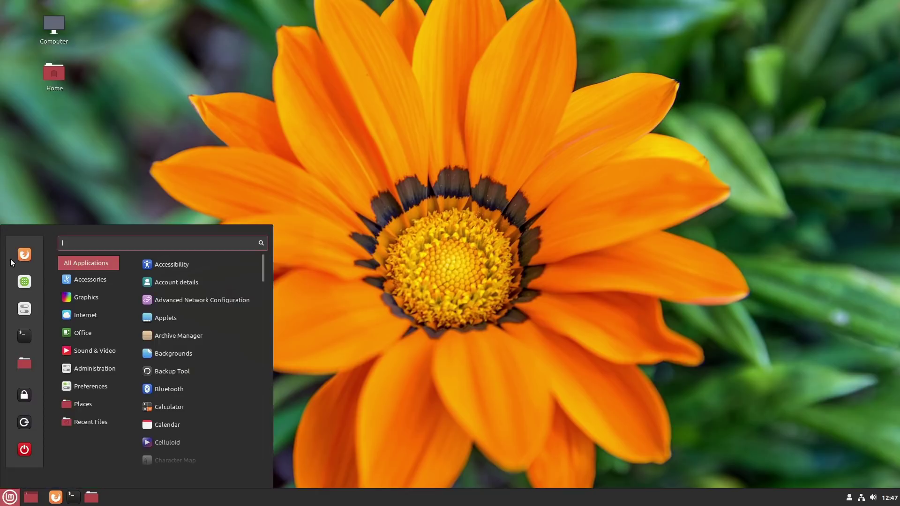
pyautogui.click(24, 282)
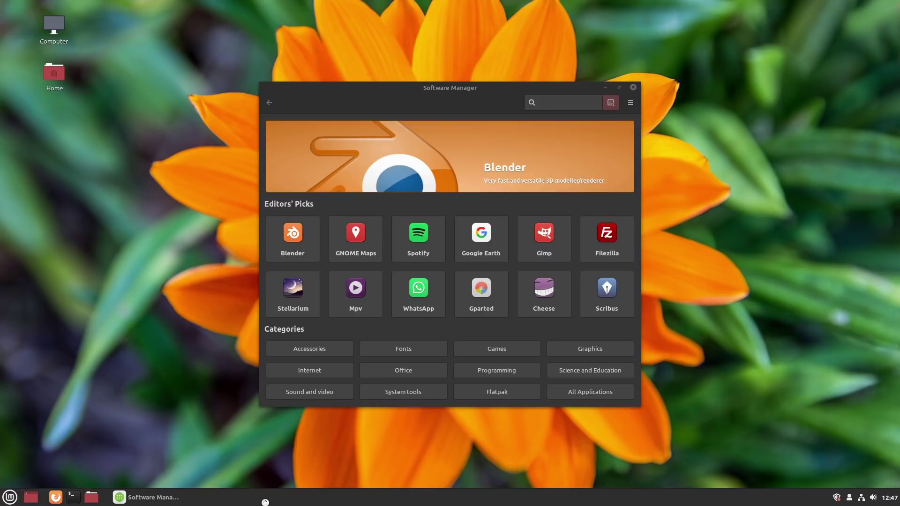
# Move the Software Manager window, search for 'zoom', and close the Firefox window that appears
pyautogui.moveTo(463, 94); pyautogui.dragTo(438, 78)
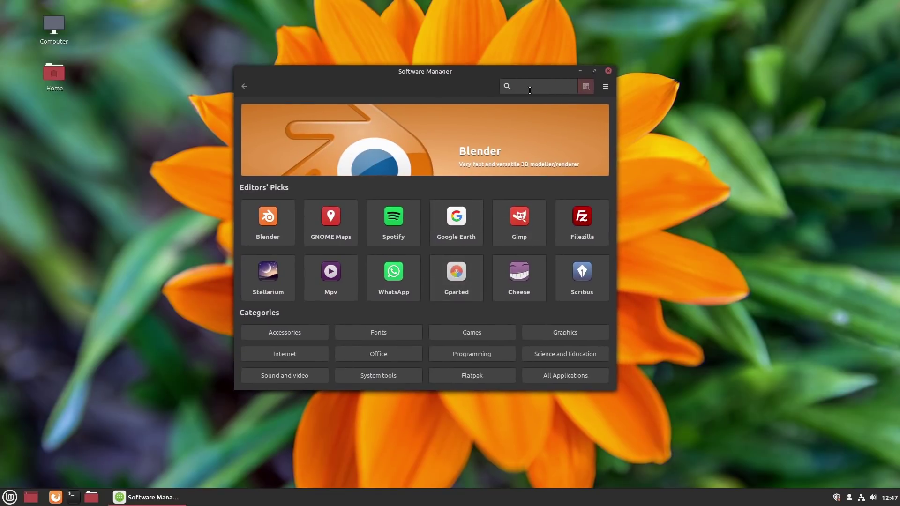
pyautogui.write('zoom')
pyautogui.press('Return')
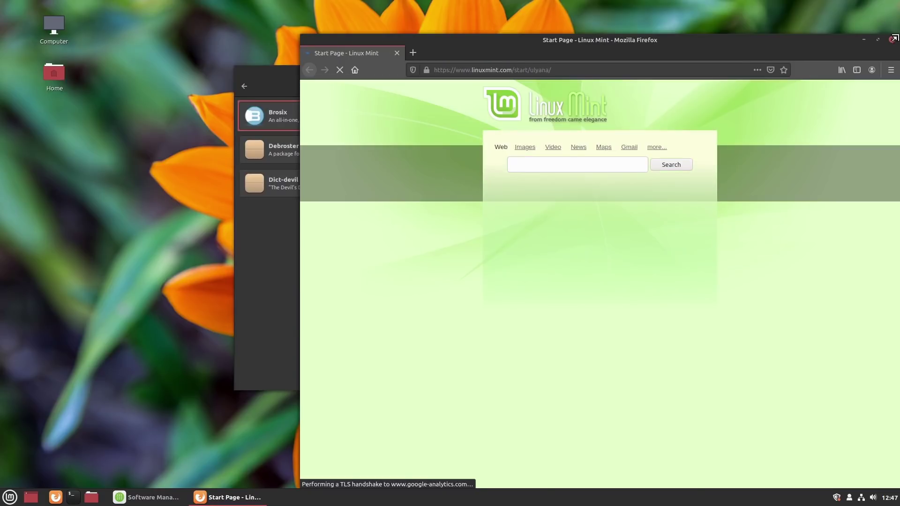
pyautogui.click(892, 39)
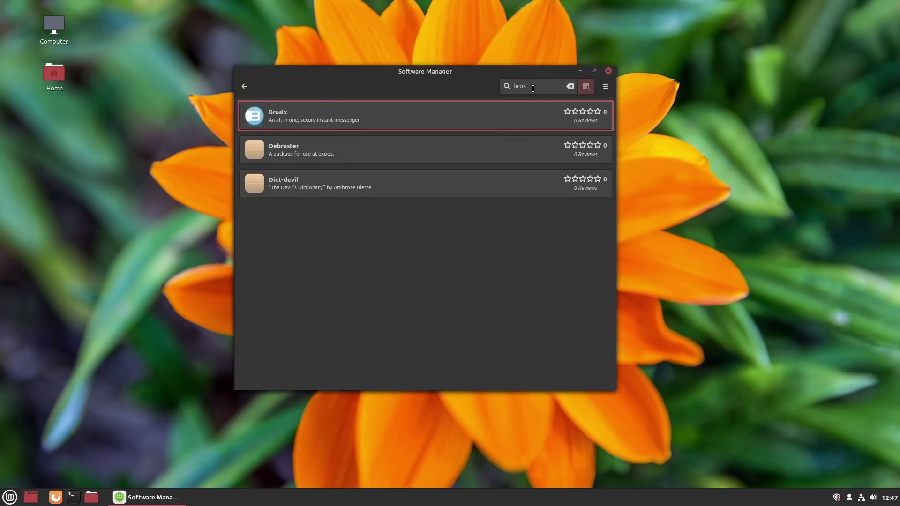
# Search the software repositories for 'browser' and scroll through the results
pyautogui.press('BackSpace')
pyautogui.write('wser')
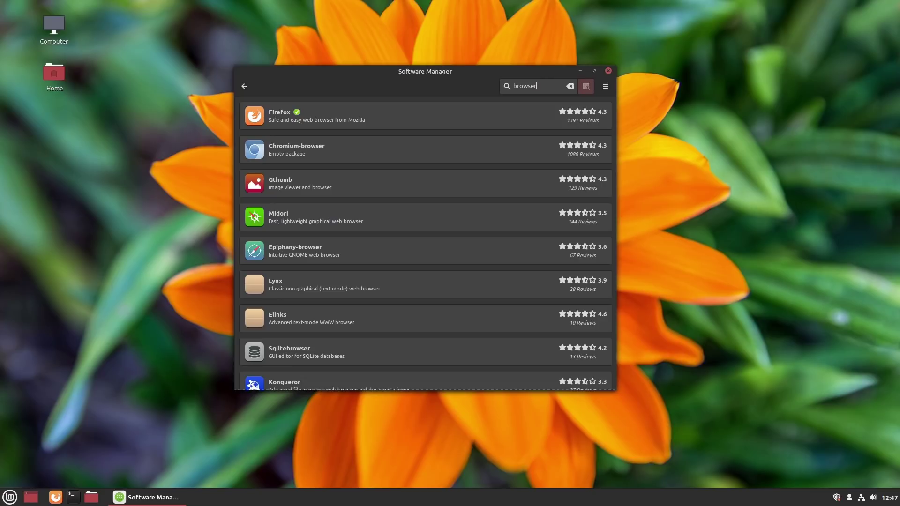
pyautogui.press('Tab')
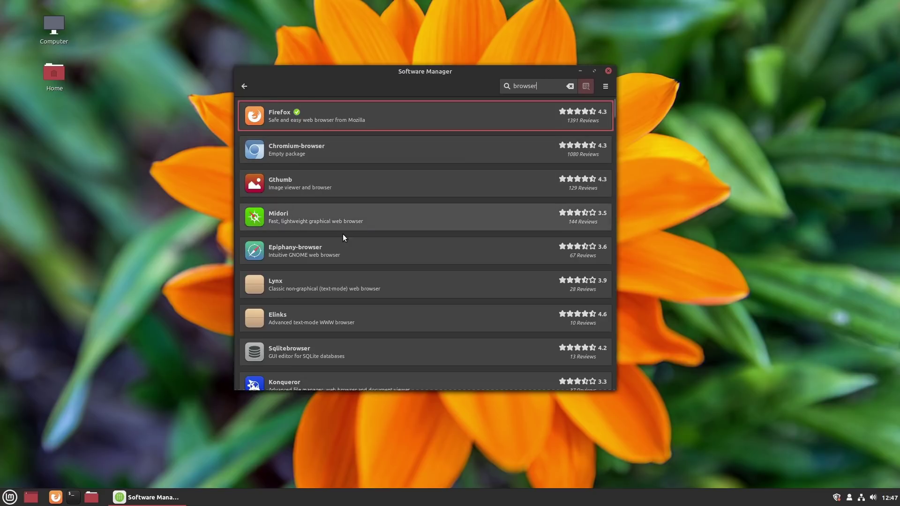
pyautogui.scroll(-3, 370, 271)
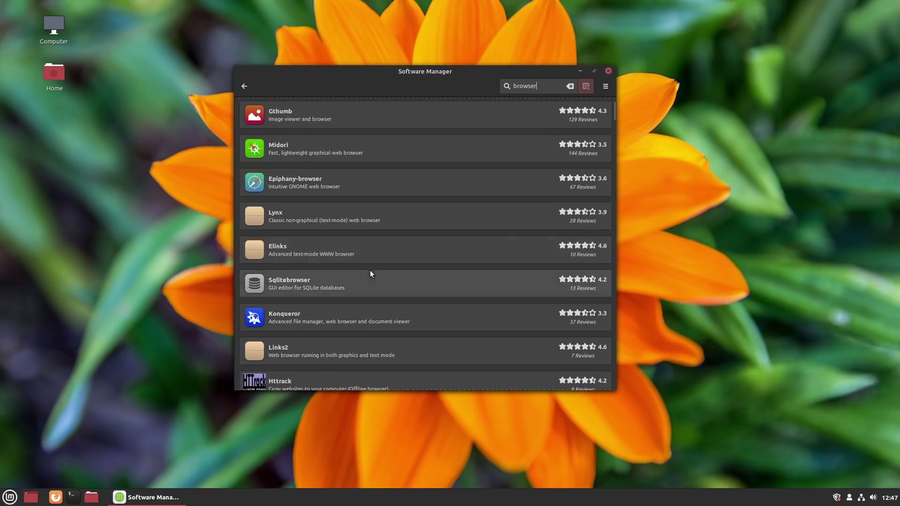
pyautogui.scroll(-2, 308, 268)
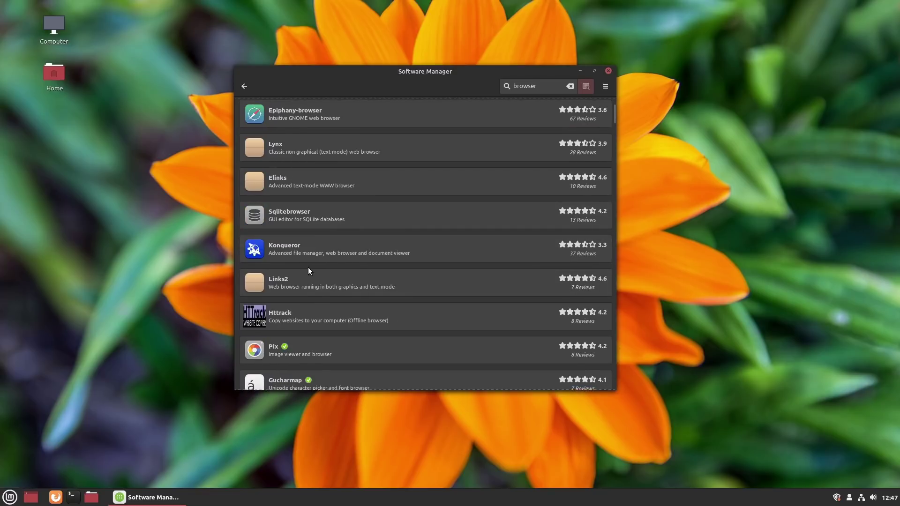
pyautogui.scroll(-15, 309, 271)
pyautogui.scroll(-10, 311, 282)
pyautogui.scroll(1, 313, 260)
# Search for 'chrome', then clear those results and search for 'chromium' instead
pyautogui.press('BackSpace')
pyautogui.press('BackSpace')
pyautogui.press('BackSpace')
pyautogui.press('BackSpace')
pyautogui.press('BackSpace')
pyautogui.press('BackSpace')
pyautogui.press('BackSpace')
pyautogui.write('chro')
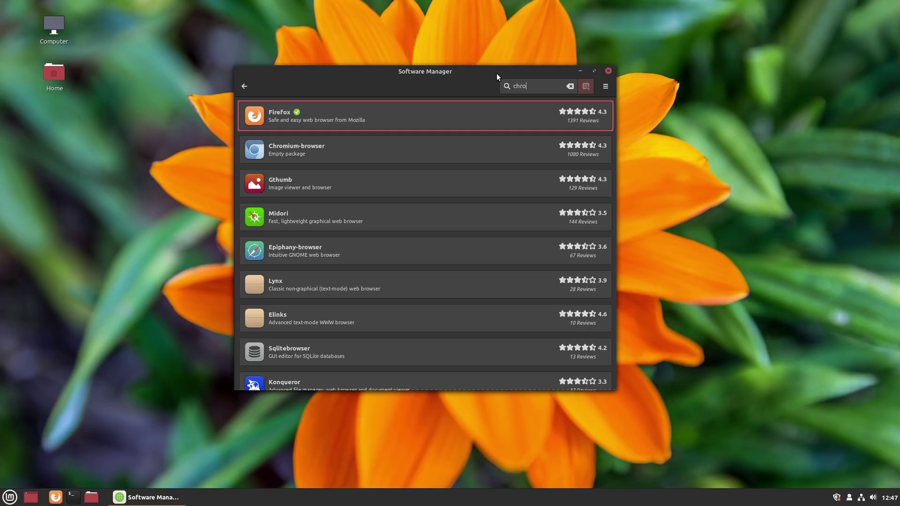
pyautogui.write('me')
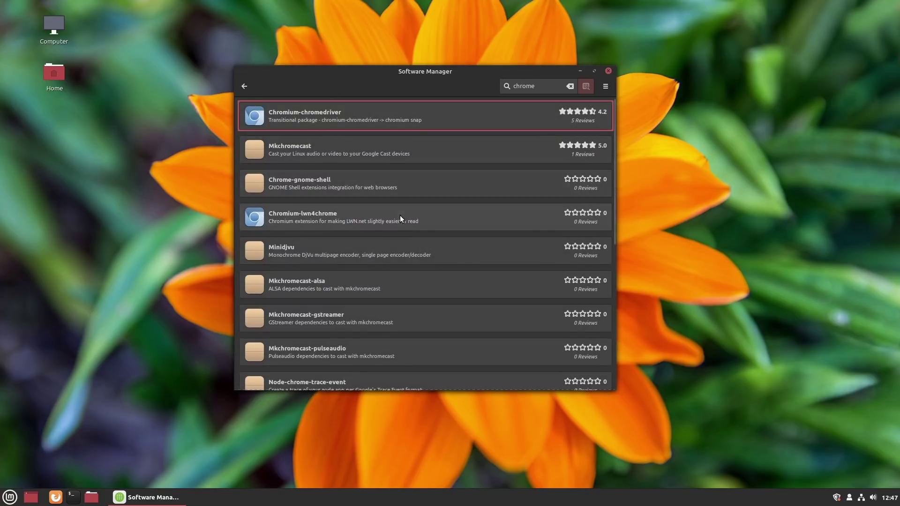
pyautogui.click(245, 86)
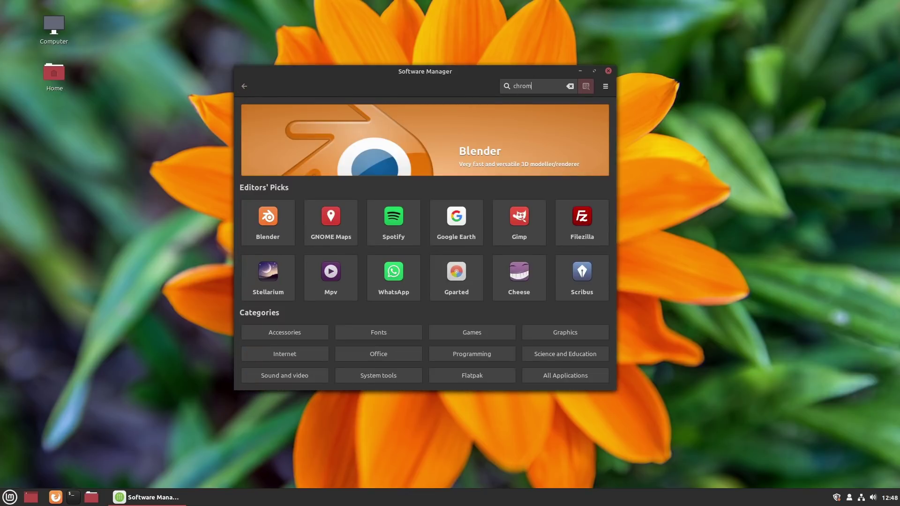
pyautogui.write('ium')
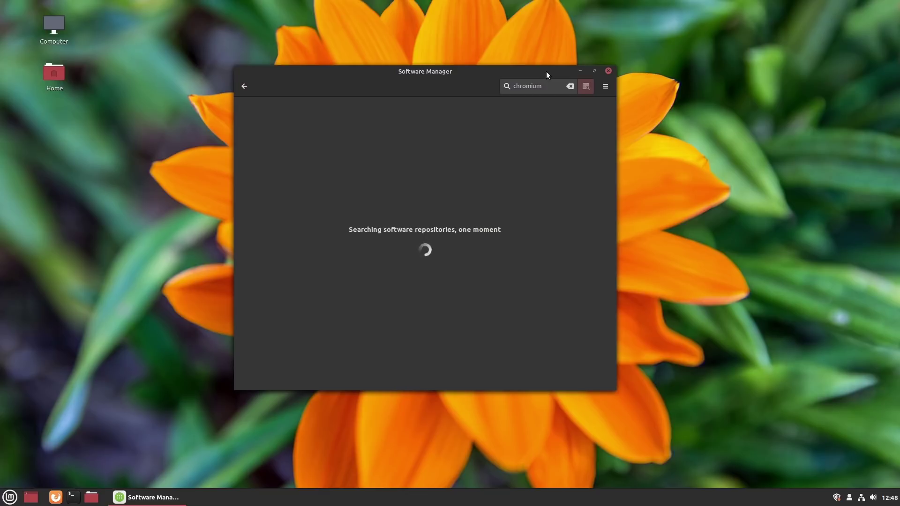
# Read the Chromium-browser package page, an empty snap-transition package, then close Software Manager
pyautogui.click(312, 119)
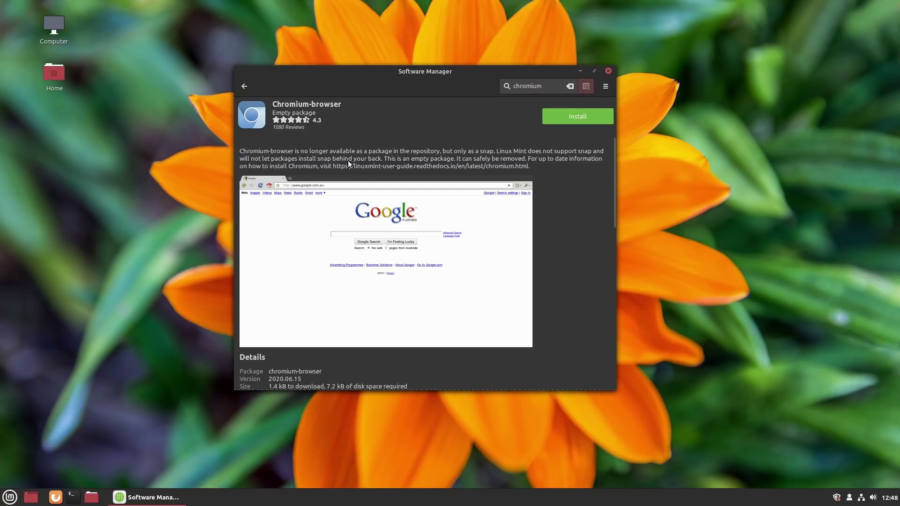
pyautogui.scroll(-5, 515, 170)
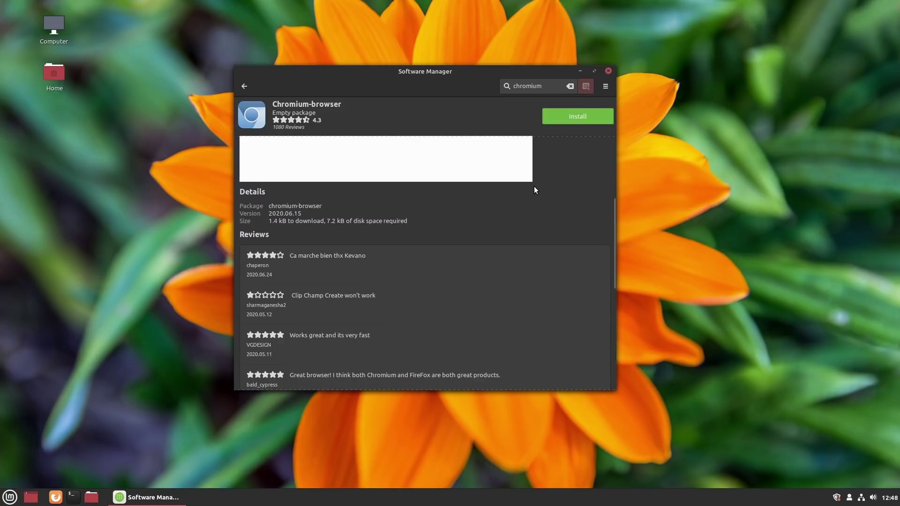
pyautogui.scroll(-3, 535, 188)
pyautogui.scroll(-5, 535, 188)
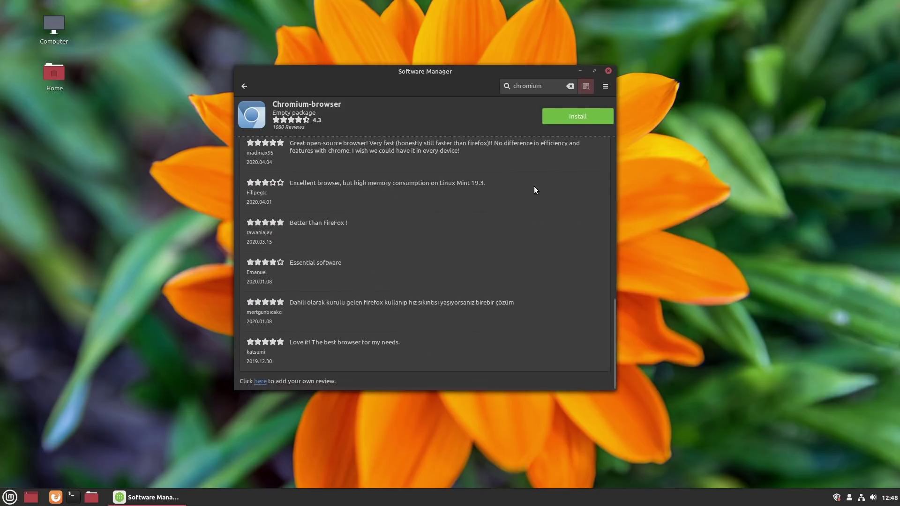
pyautogui.scroll(10, 535, 188)
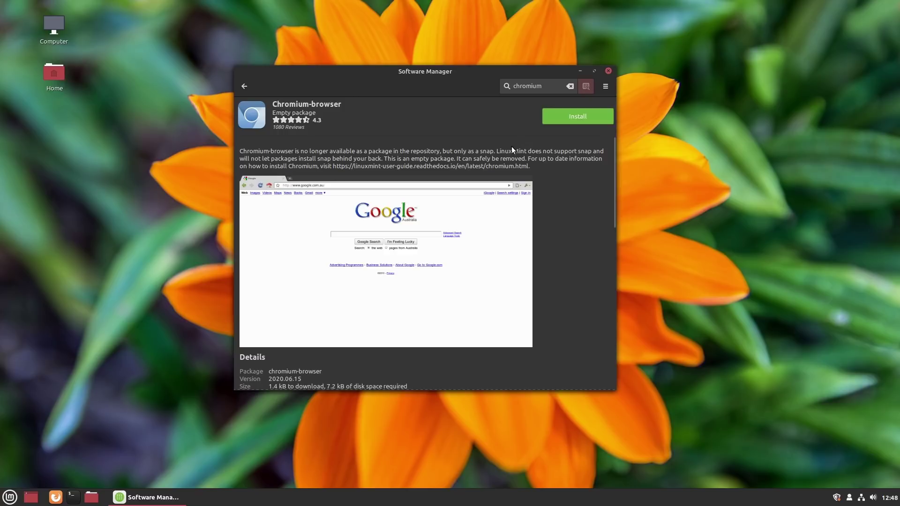
pyautogui.scroll(-5, 581, 232)
pyautogui.scroll(5, 575, 233)
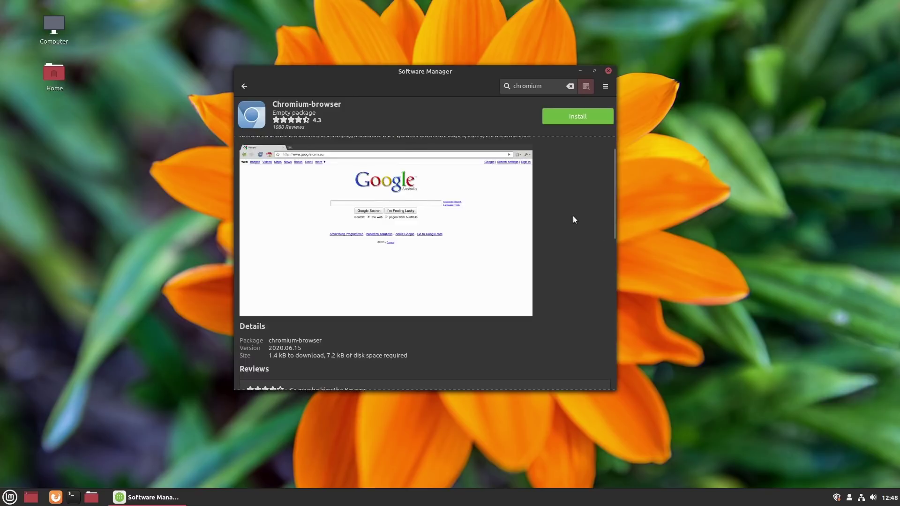
pyautogui.click(609, 72)
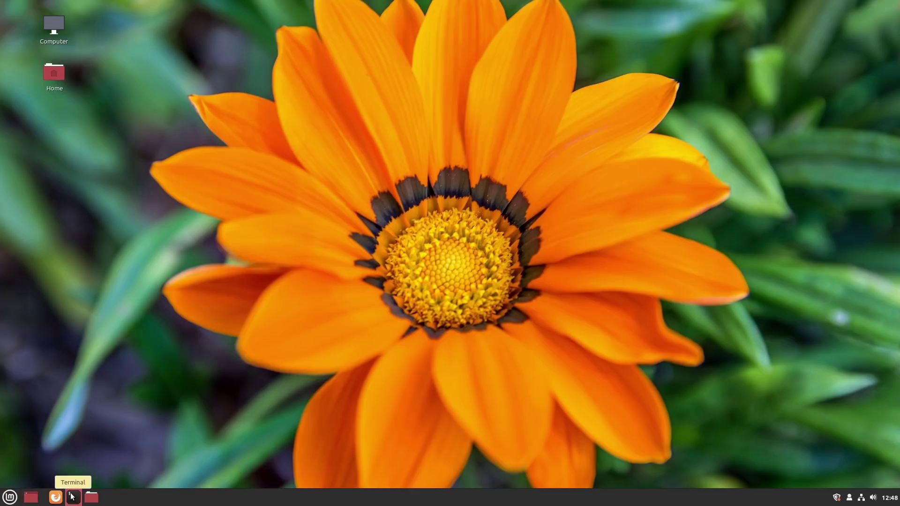
# In Firefox, open the Mint 20 Cinnamon BETA post, accept the DNS notice, and follow Release Notes
pyautogui.click(56, 498)
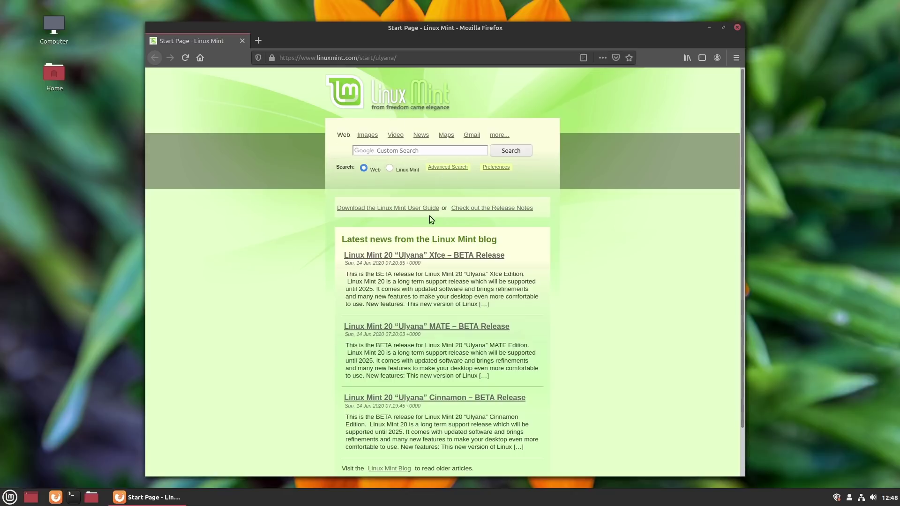
pyautogui.click(446, 398)
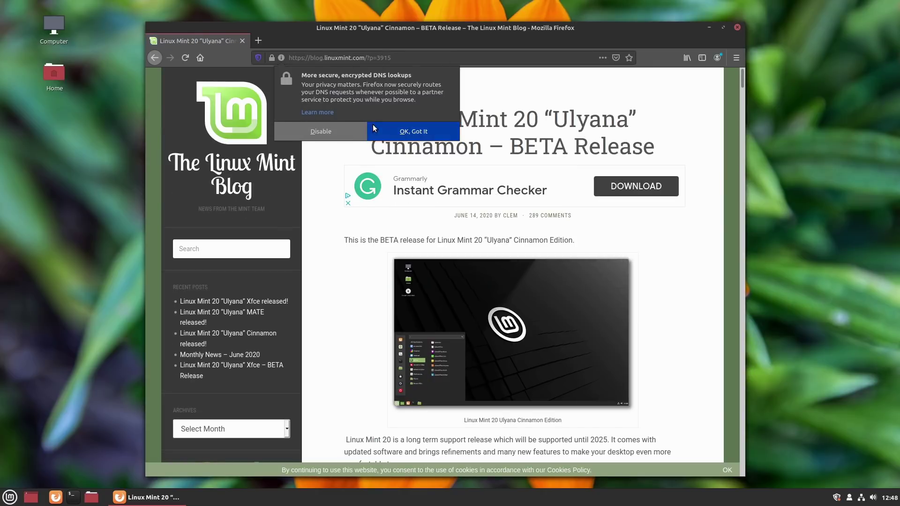
pyautogui.click(398, 131)
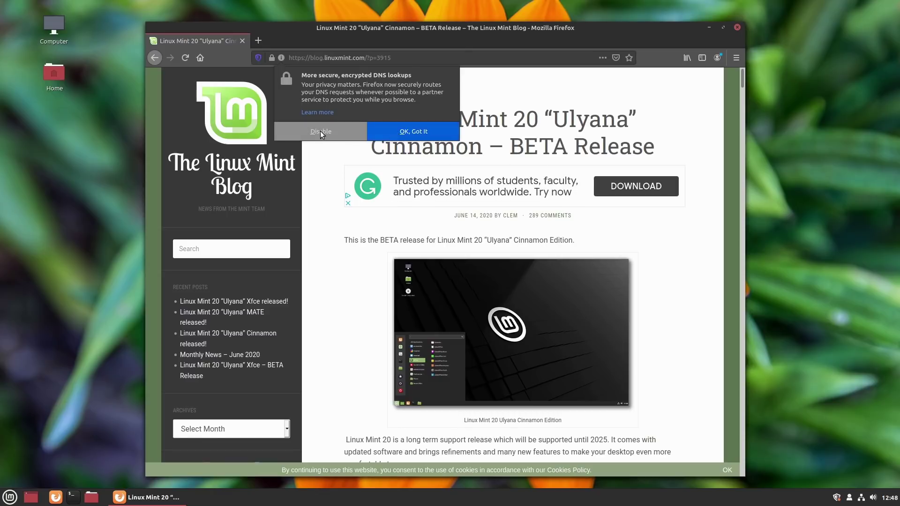
pyautogui.scroll(-15, 625, 342)
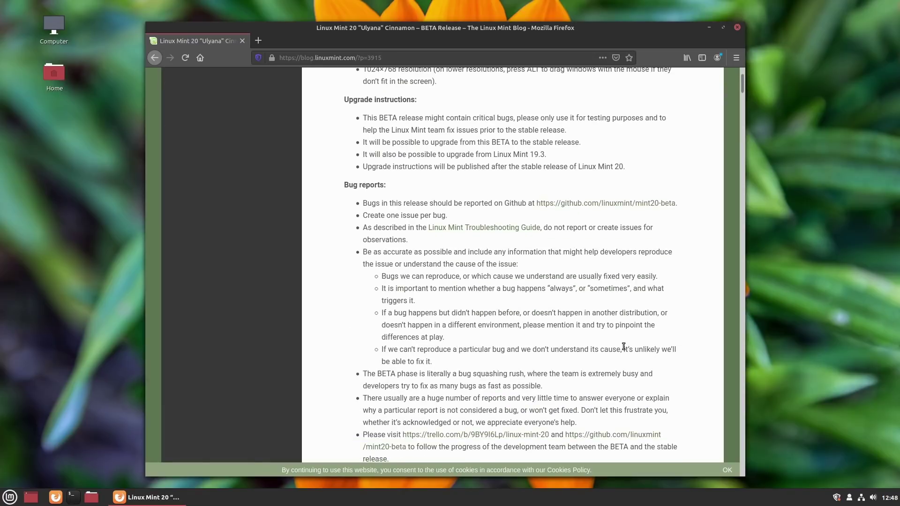
pyautogui.scroll(7, 485, 254)
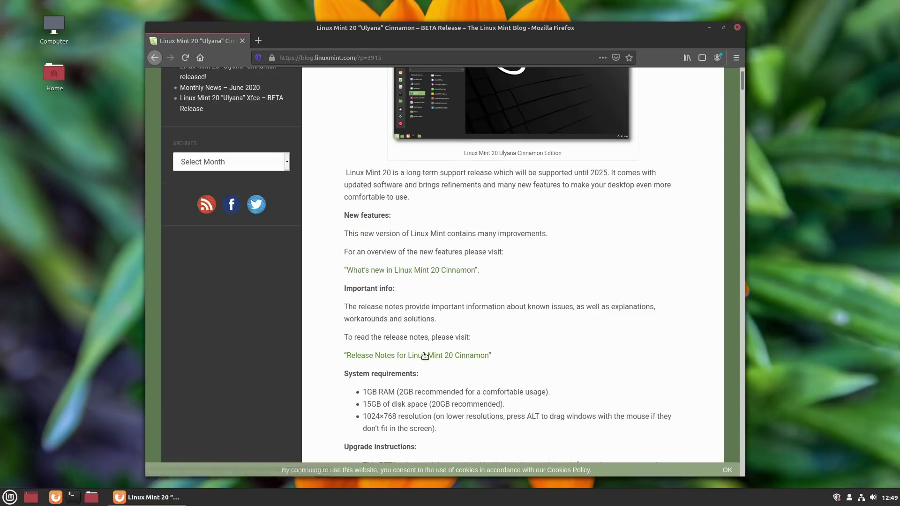
pyautogui.click(418, 359)
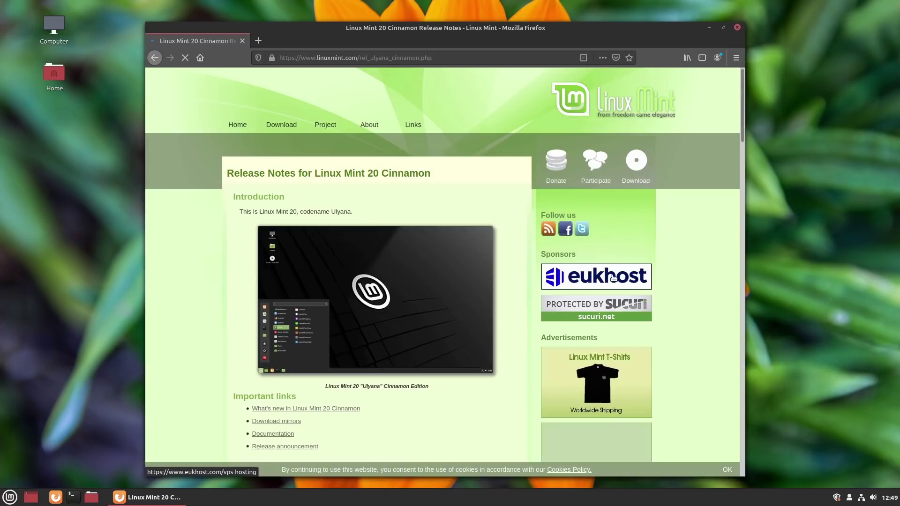
# Scroll to the Chromium known issue and follow its chromium.html User Guide link
pyautogui.scroll(-4, 488, 259)
pyautogui.scroll(-6, 488, 259)
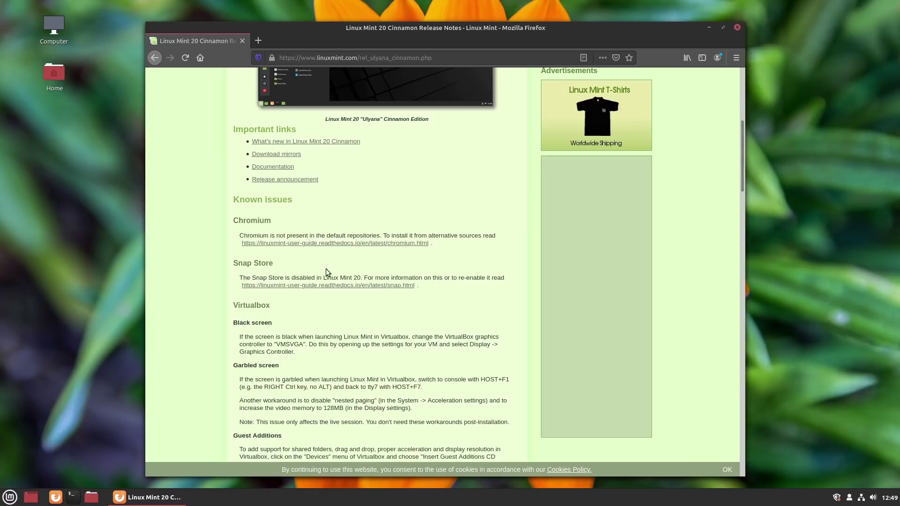
pyautogui.click(357, 243)
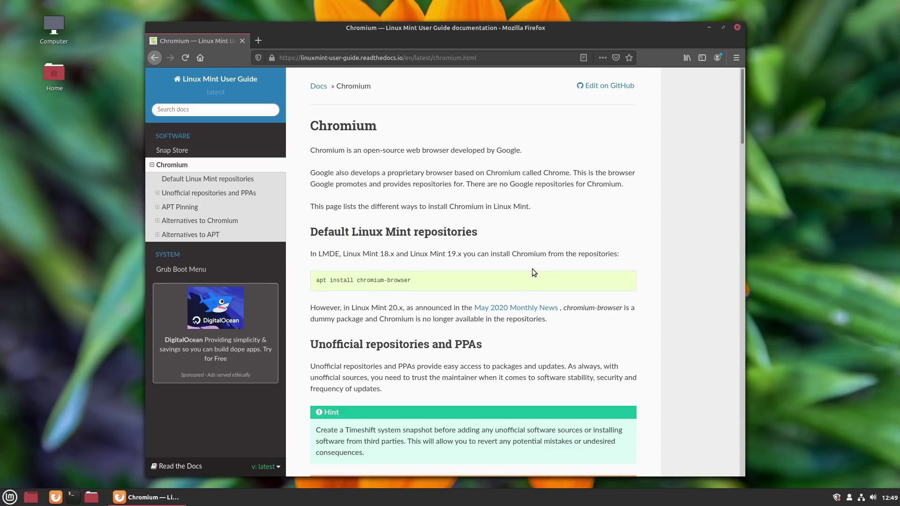
# Move Firefox up-left, scroll to the Debian Buster APT pinning section, and launch a terminal
pyautogui.scroll(-4, 534, 272)
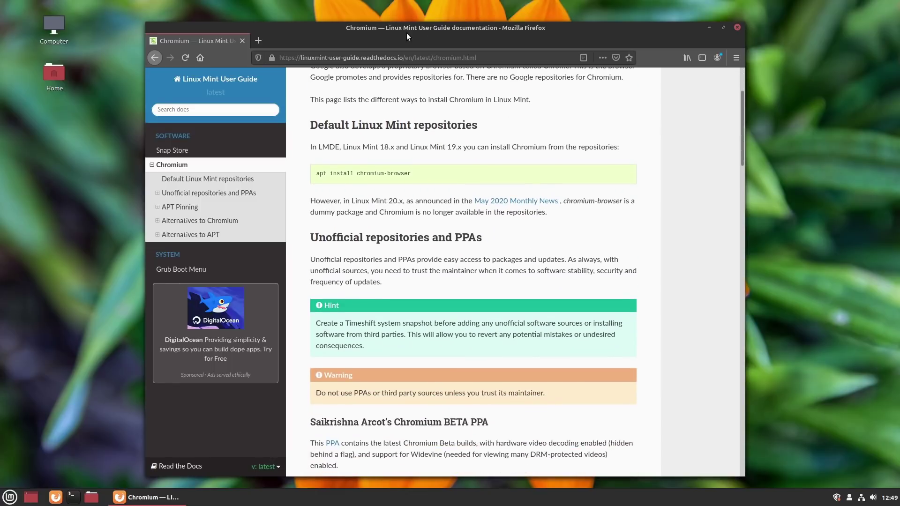
pyautogui.moveTo(431, 31); pyautogui.dragTo(324, 18)
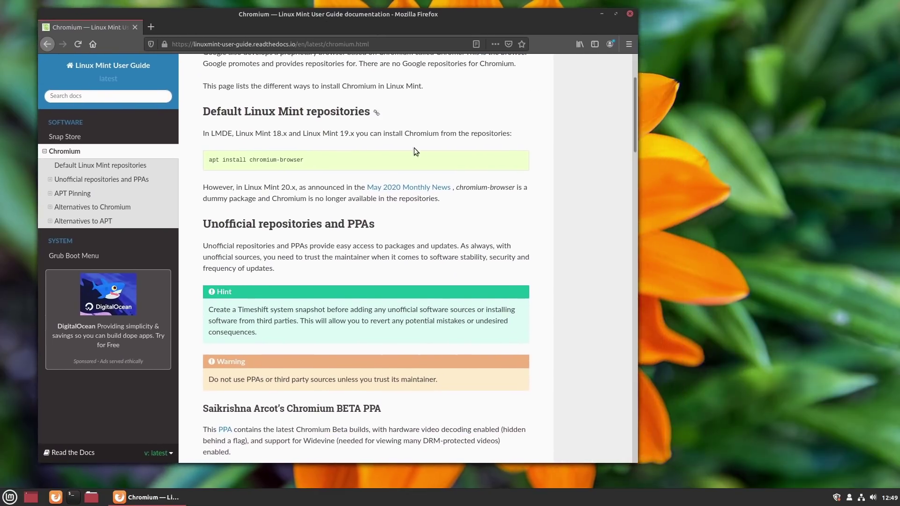
pyautogui.scroll(-6, 419, 185)
pyautogui.scroll(-20, 420, 197)
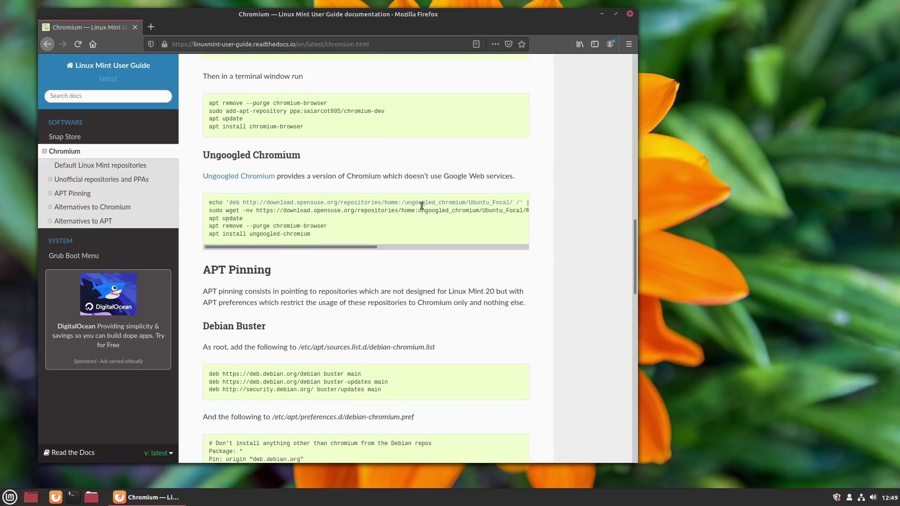
pyautogui.scroll(-6, 422, 209)
pyautogui.scroll(7, 244, 197)
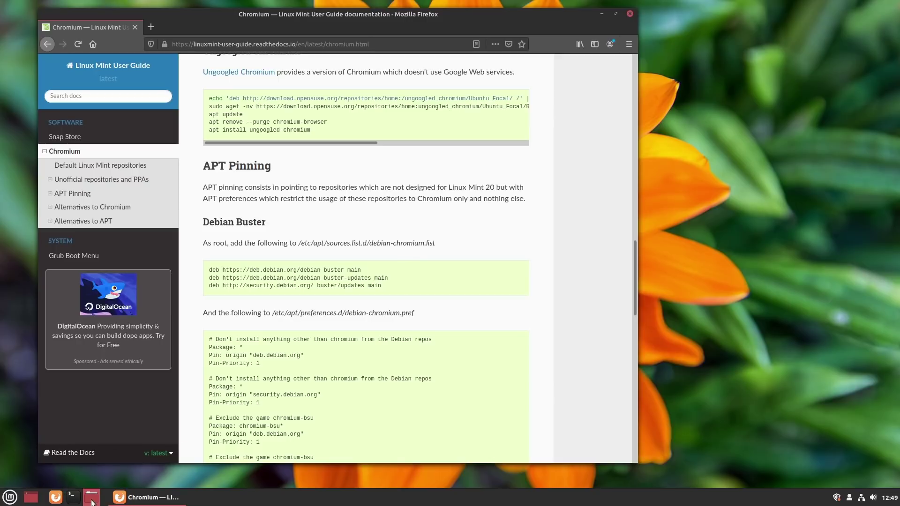
pyautogui.click(87, 498)
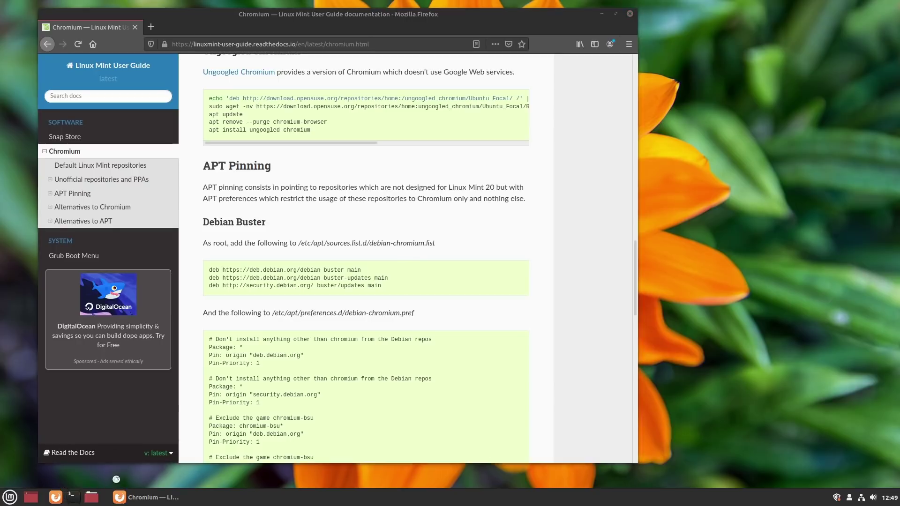
# Place the terminal beside the browser and try su, which fails authentication
pyautogui.moveTo(505, 151); pyautogui.dragTo(788, 159)
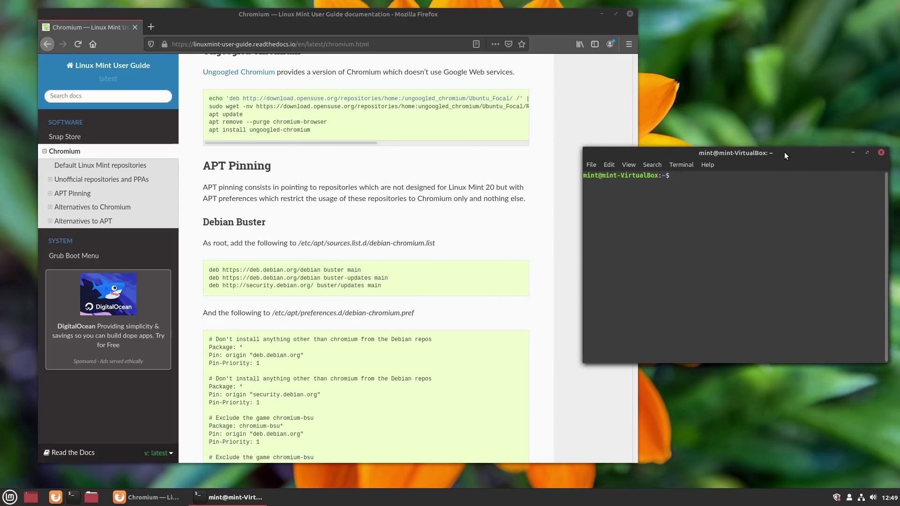
pyautogui.moveTo(472, 18); pyautogui.dragTo(435, 20)
pyautogui.click(735, 211)
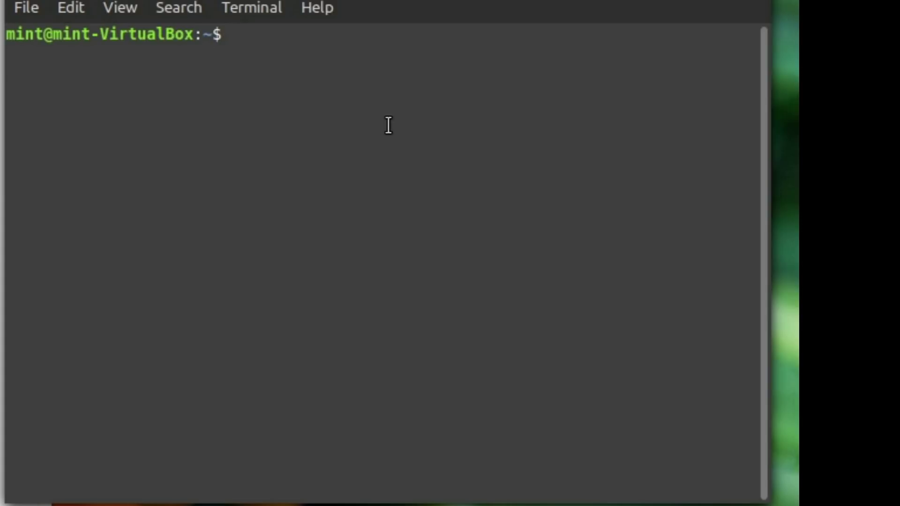
pyautogui.write('sudo')
pyautogui.press('BackSpace')
pyautogui.press('BackSpace')
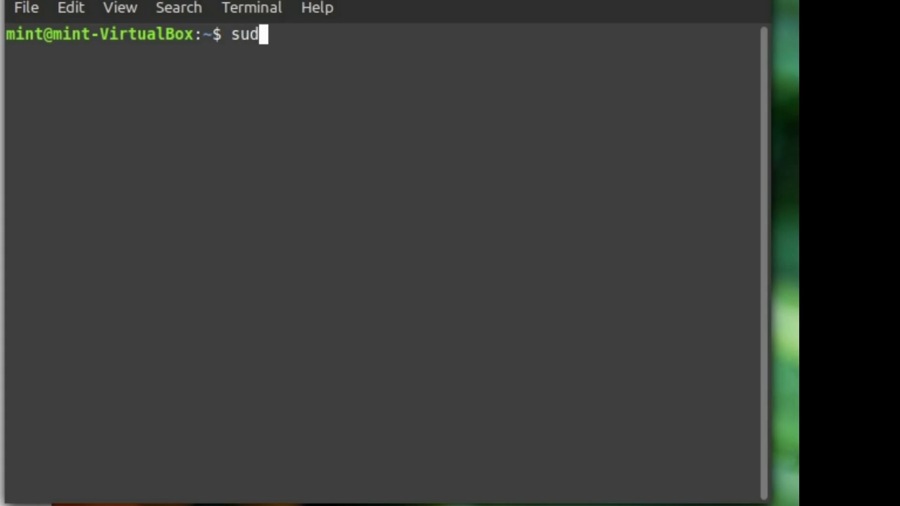
pyautogui.press('Return')
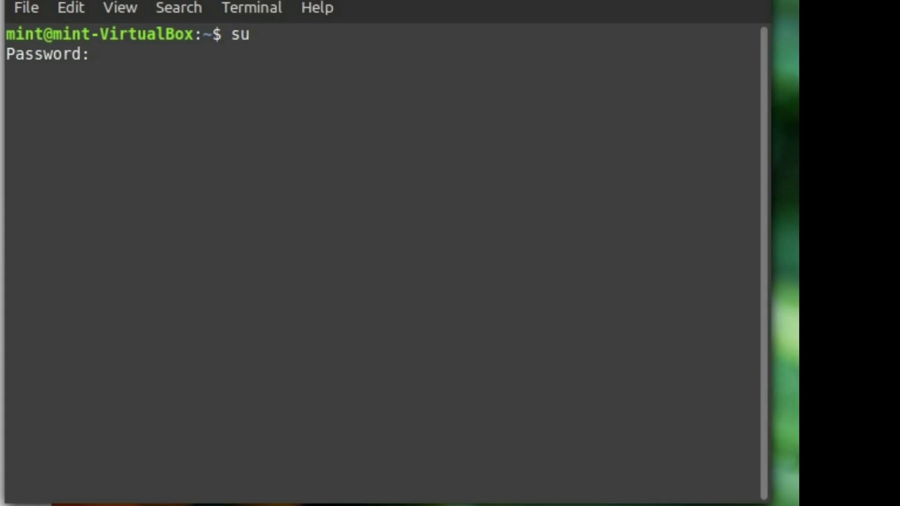
pyautogui.press('Return')
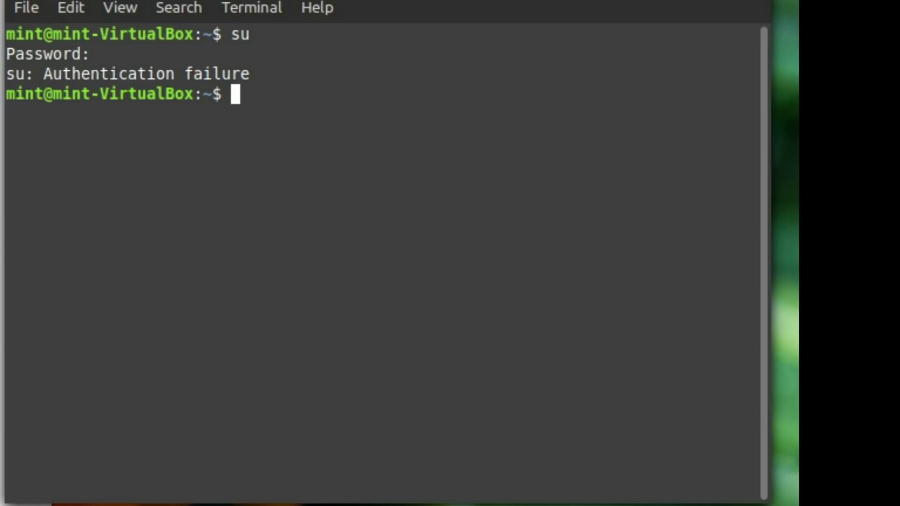
# Get a root shell with sudo -i and the user's password, then start typing cd /etc
pyautogui.write('sudo -i')
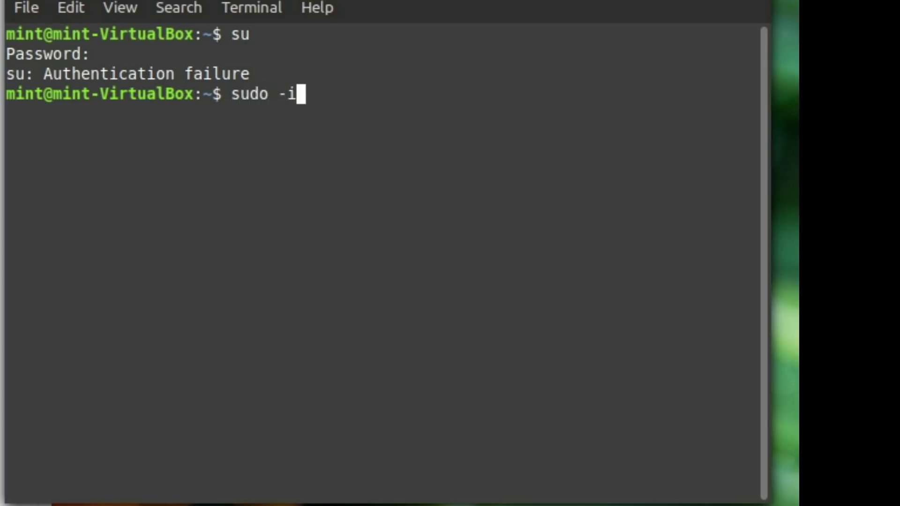
pyautogui.press('Return')
pyautogui.write('***')
pyautogui.press('Return')
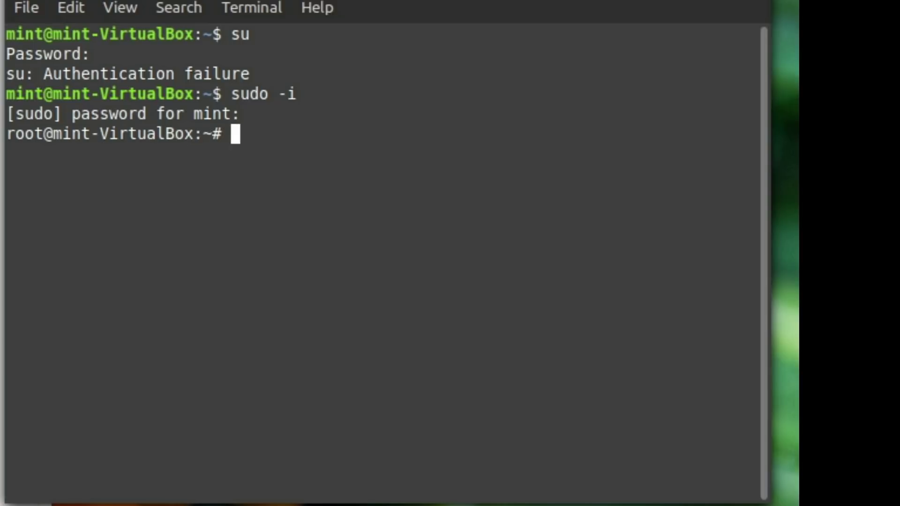
pyautogui.write('cd /etc')
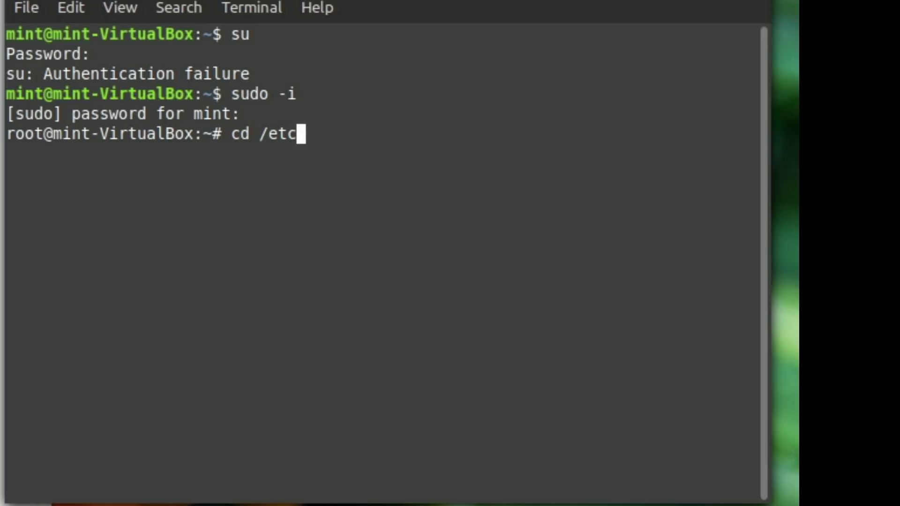
pyautogui.write('/etc')
# Change into /etc/apt, correcting the mistyped path, and list its contents
pyautogui.press('Return')
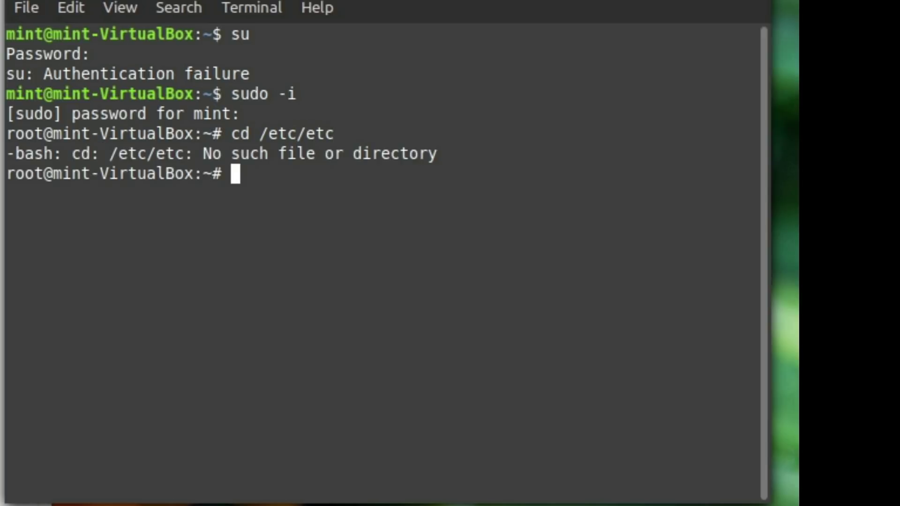
pyautogui.press('Up')
pyautogui.press('BackSpace')
pyautogui.press('BackSpace')
pyautogui.press('BackSpace')
pyautogui.press('BackSpace')
pyautogui.write('/atr')
pyautogui.press('BackSpace')
pyautogui.press('BackSpace')
pyautogui.press('BackSpace')
pyautogui.write('apt')
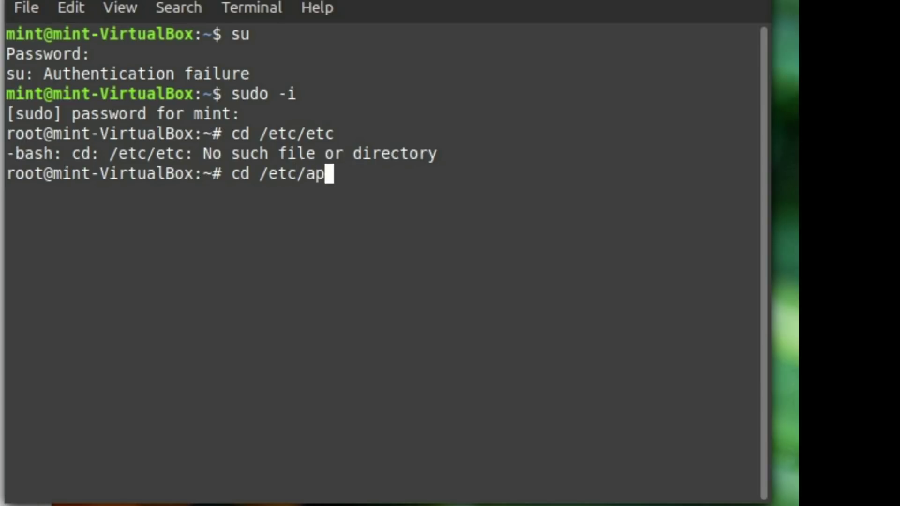
pyautogui.press('Return')
pyautogui.write('ls')
pyautogui.press('Return')
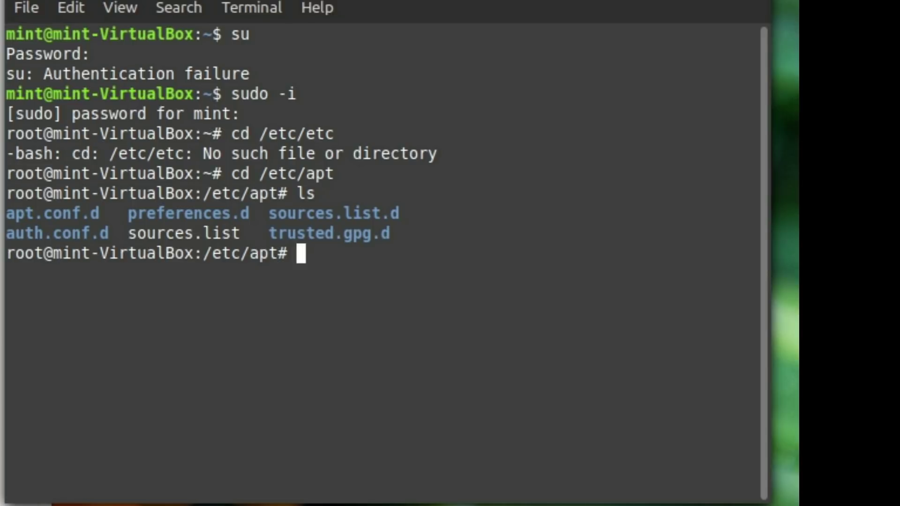
# Enter /etc/apt/sources.list.d using Tab completion and list its files
pyautogui.write('cd sou')
pyautogui.press('Tab')
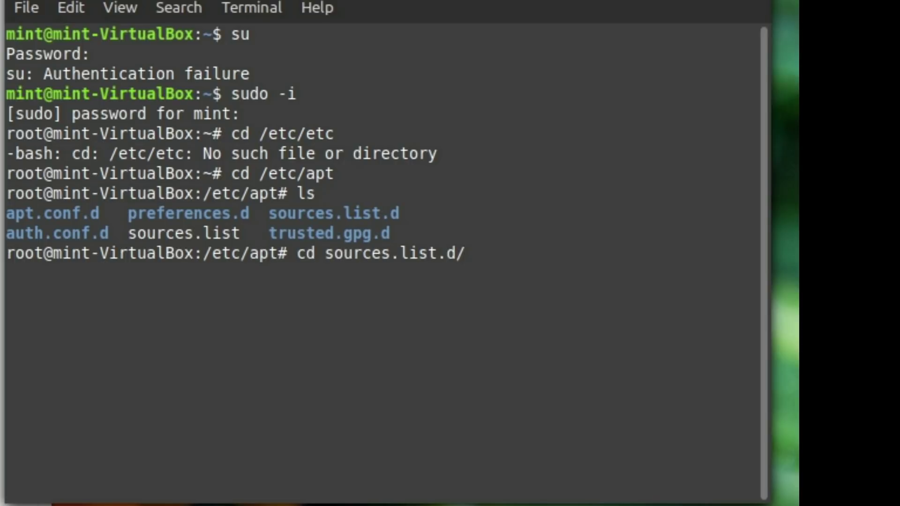
pyautogui.press('Return')
pyautogui.write('ls')
pyautogui.press('Return')
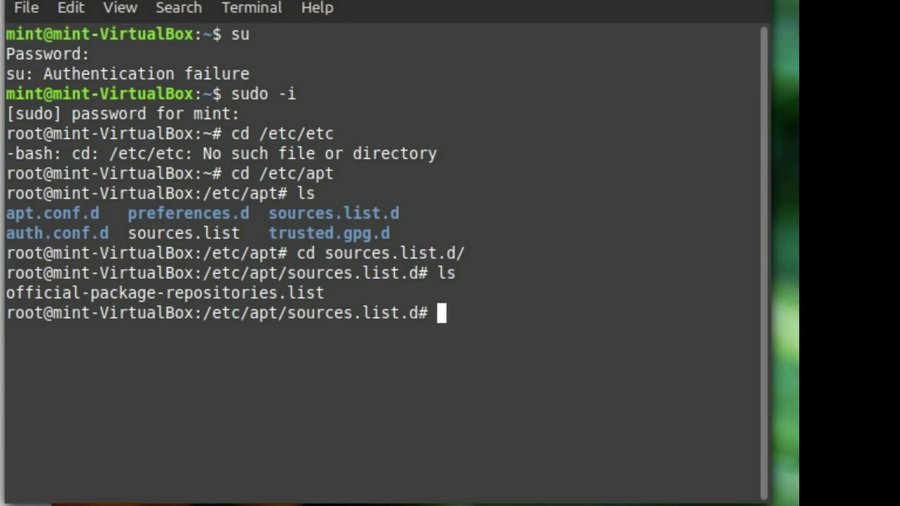
# Start a new debian-chromium.list file in nano
pyautogui.write('nao')
pyautogui.press('BackSpace')
pyautogui.write('no ')
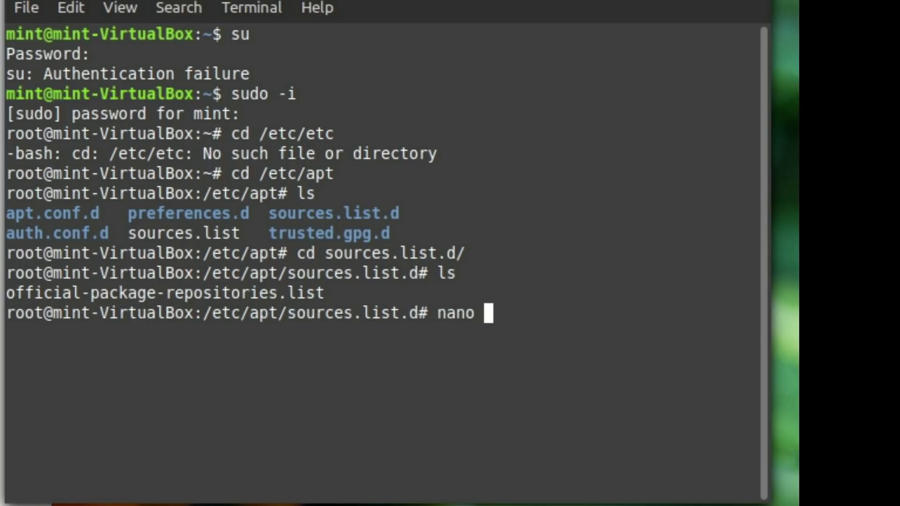
pyautogui.write('debian')
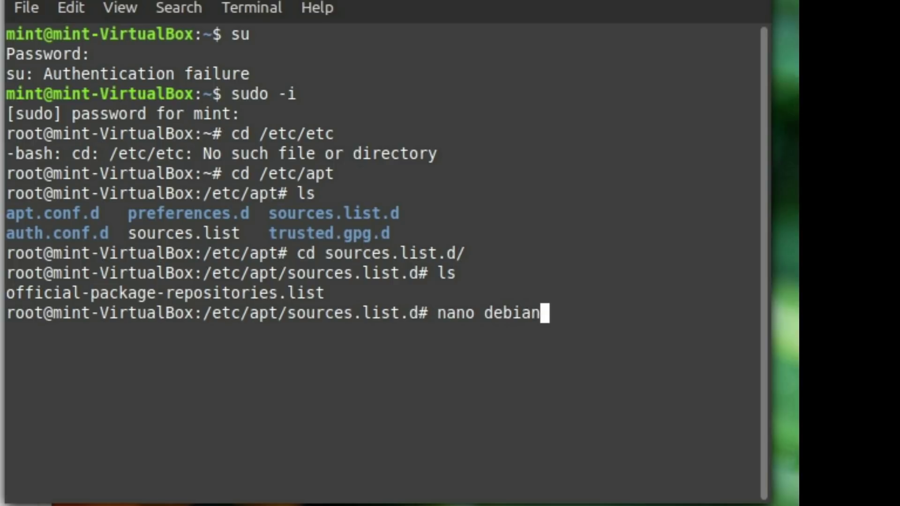
pyautogui.write('-chromium.list')
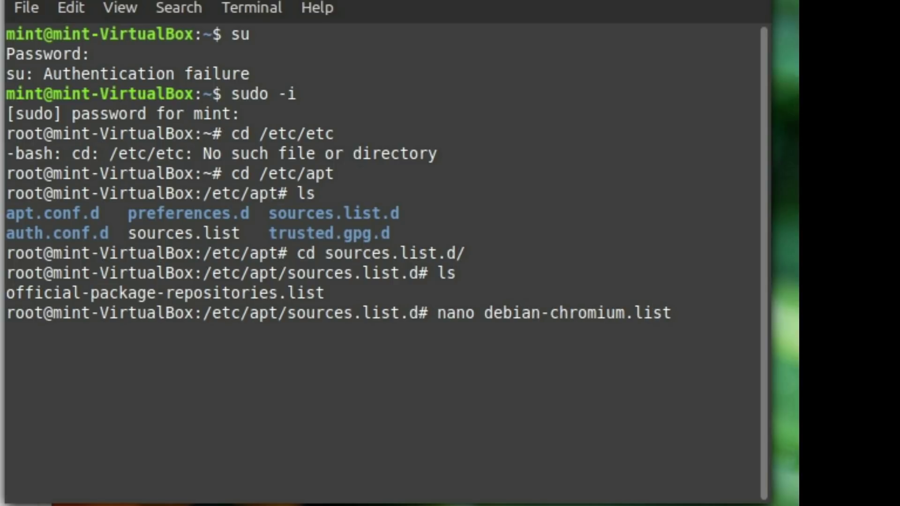
pyautogui.press('Return')
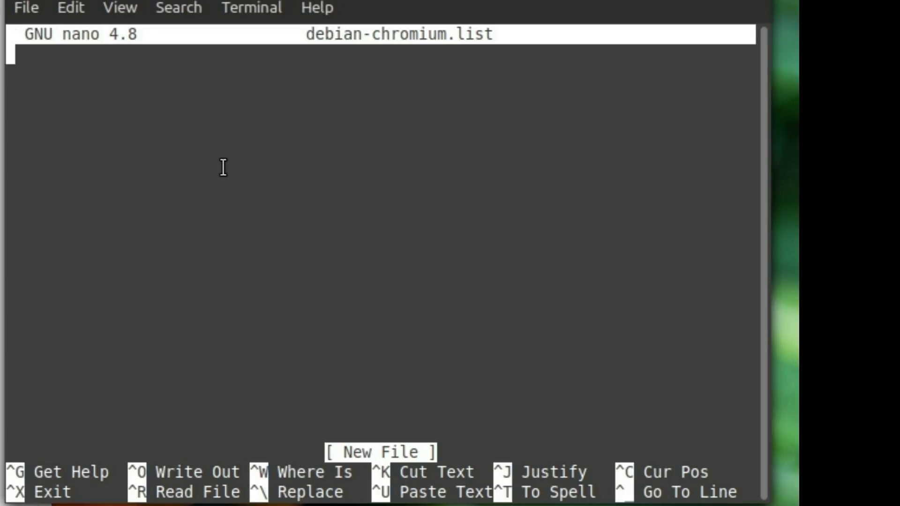
# Paste the three Debian buster deb lines into debian-chromium.list and save on exit
pyautogui.write('deb https://deb.debian.org/debian buster main deb https://deb.debian.org/debian buster-updates main deb http://security.debian.org/ buster/updates main')
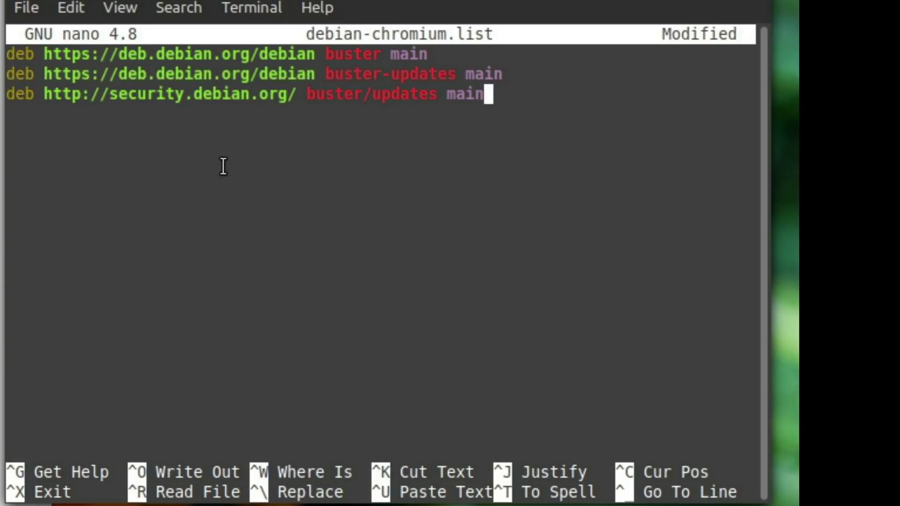
pyautogui.hotkey('ctrl', 'x')
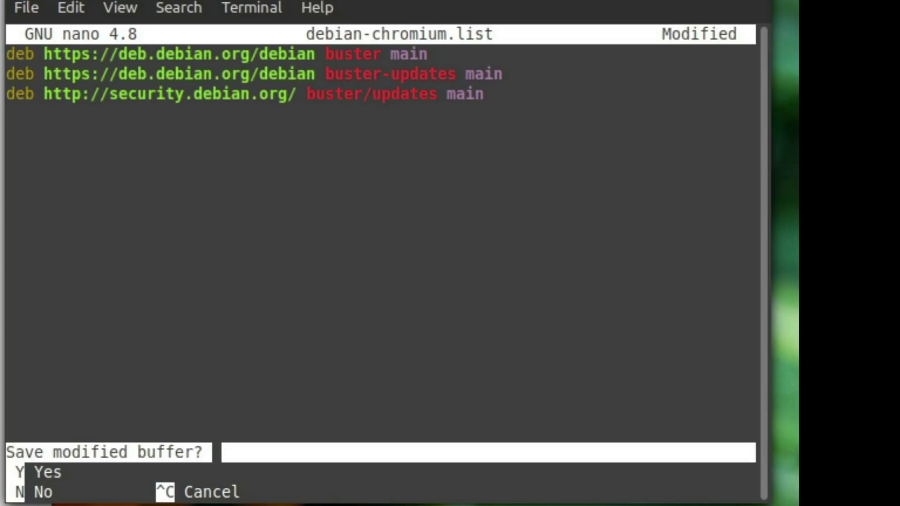
pyautogui.press('y')
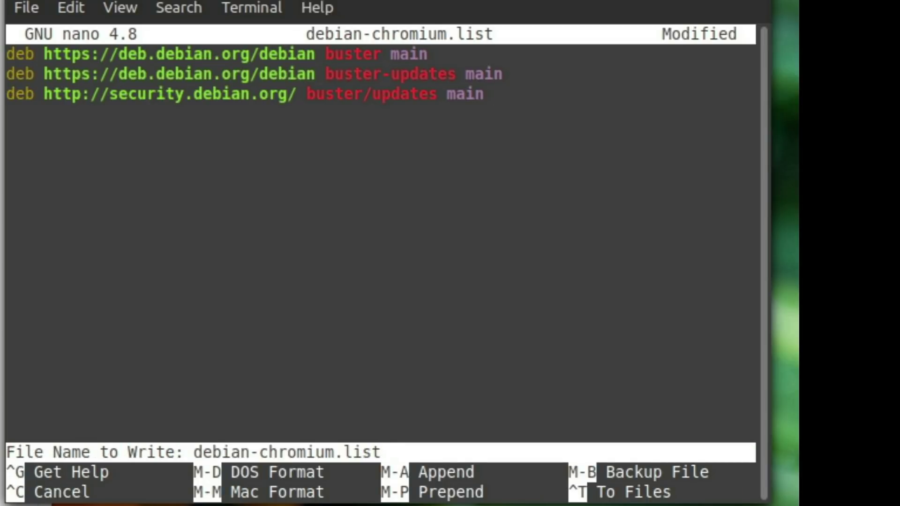
pyautogui.press('Return')
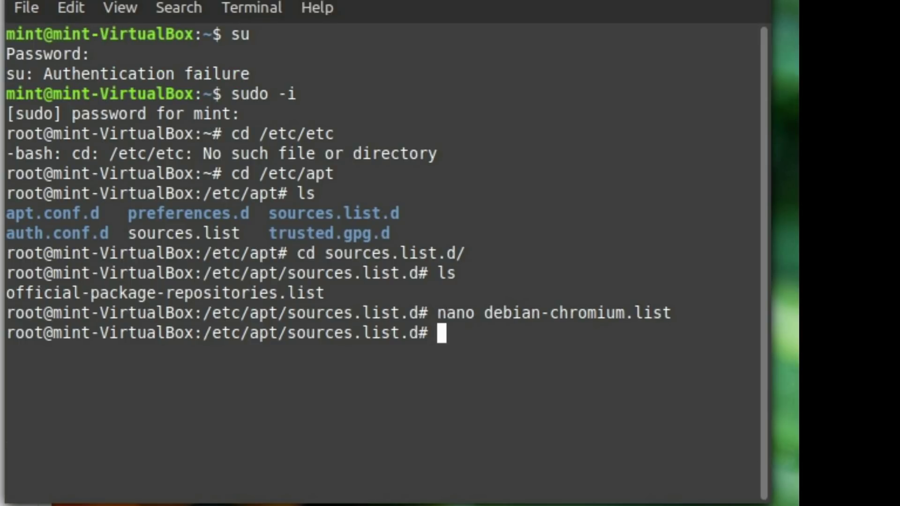
# Go up to /etc/apt, list it, then enter preferences.d and list its .pref files
pyautogui.write('cd ../')
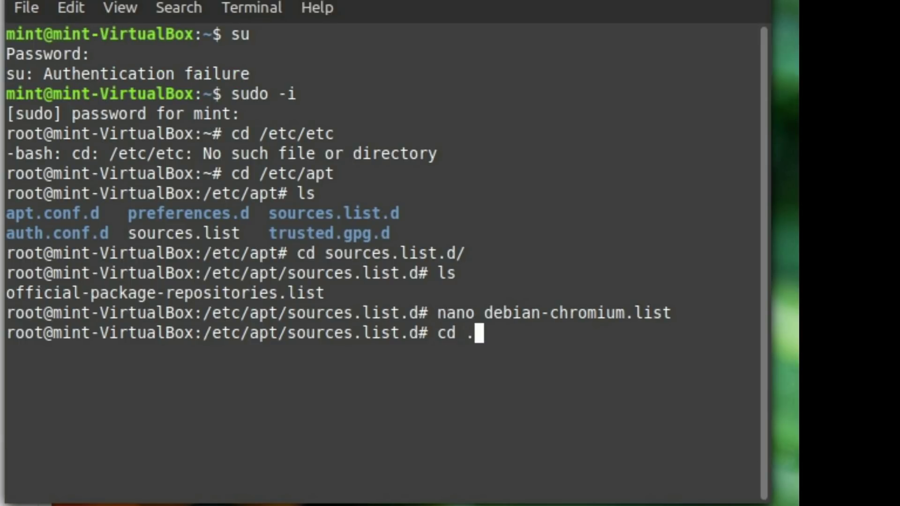
pyautogui.press('Return')
pyautogui.write('ls')
pyautogui.press('Return')
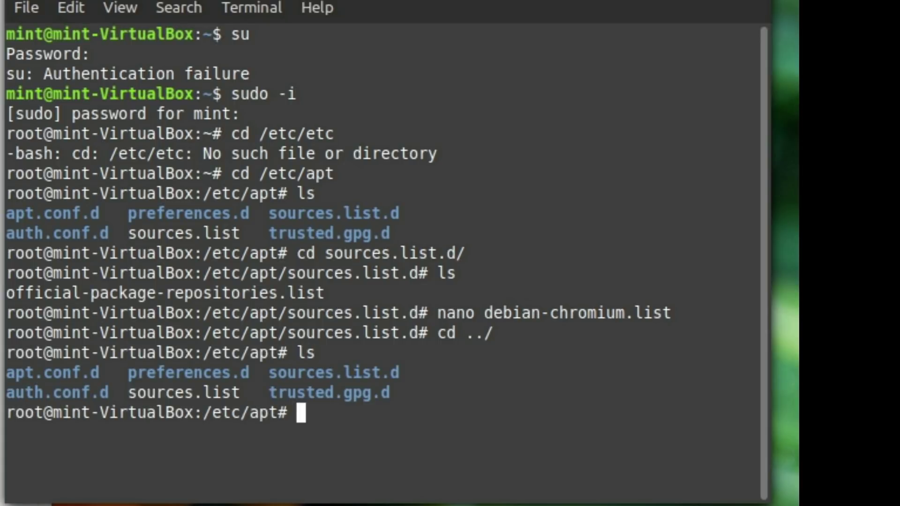
pyautogui.write('cd pr')
pyautogui.press('BackSpace')
pyautogui.press('BackSpace')
pyautogui.write('pr')
pyautogui.press('Tab')
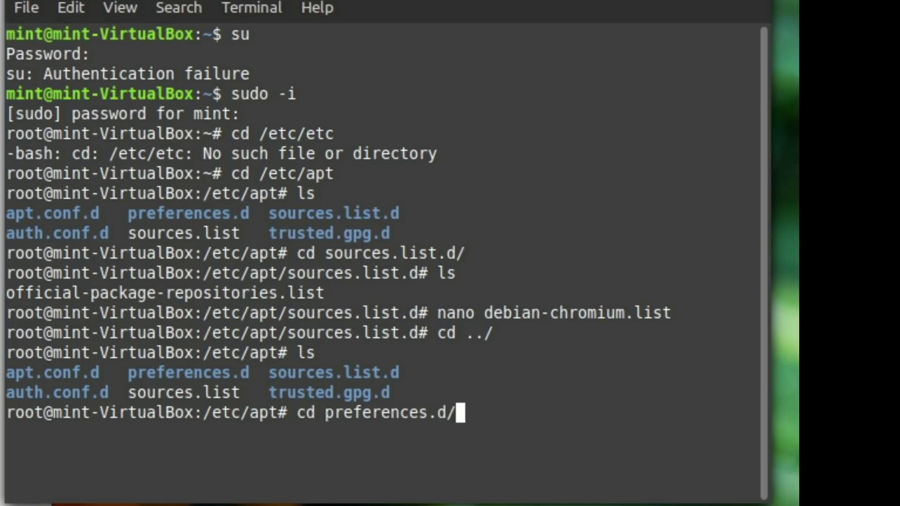
pyautogui.press('Return')
pyautogui.write('ls')
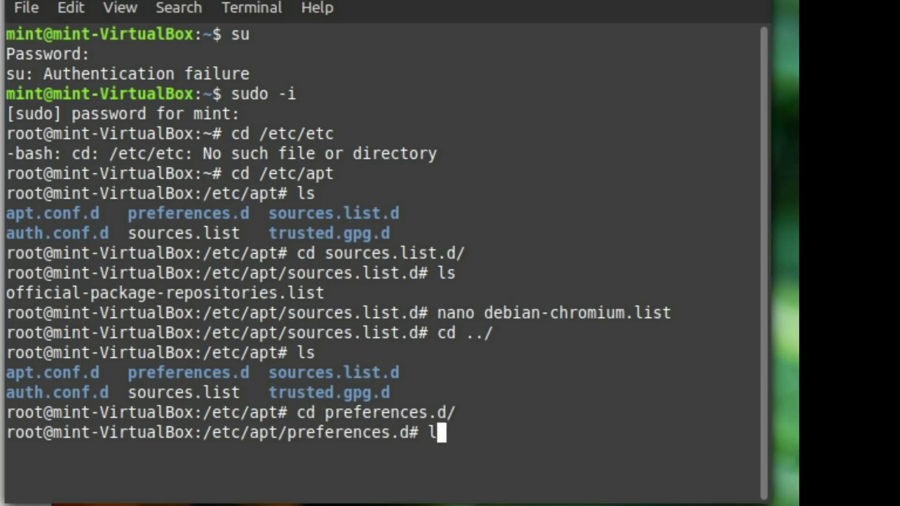
pyautogui.press('Return')
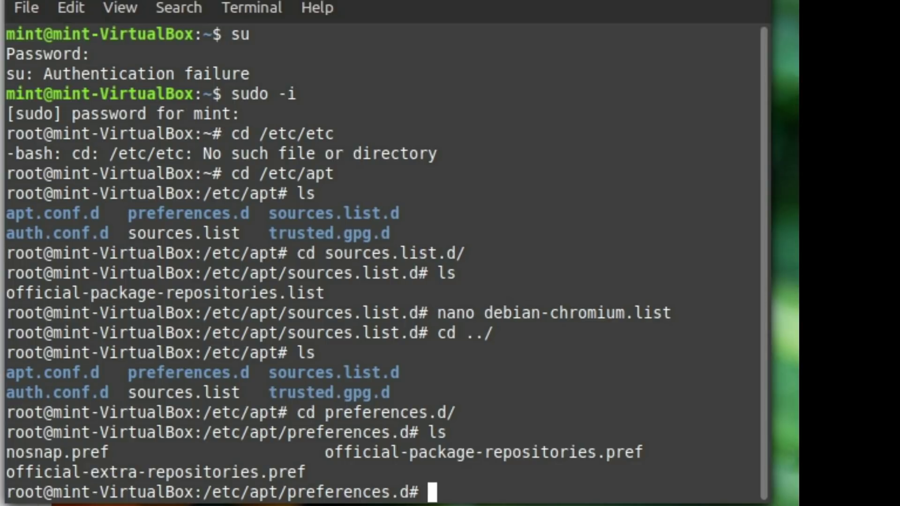
# Open nosnap.pref in nano using Tab completion
pyautogui.write('nanop')
pyautogui.press('BackSpace')
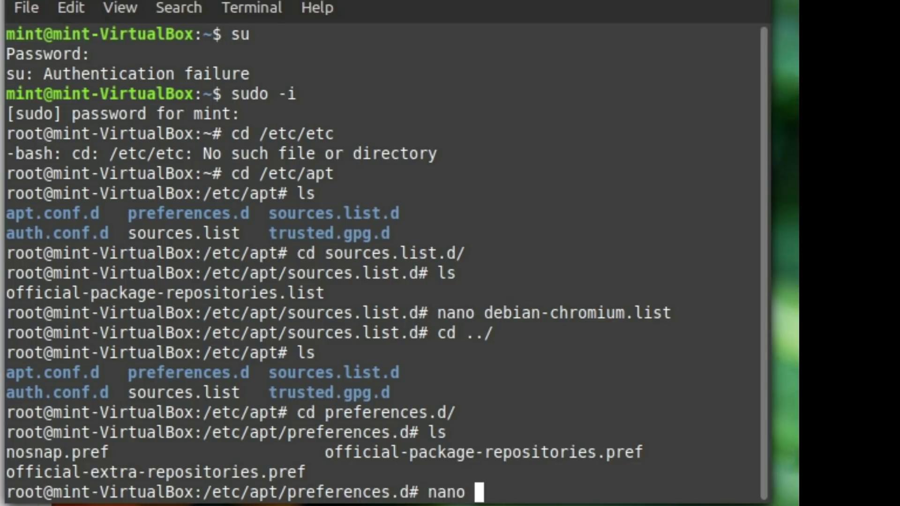
pyautogui.write('nmo')
pyautogui.press('BackSpace')
pyautogui.press('BackSpace')
pyautogui.write('o')
pyautogui.press('BackSpace')
pyautogui.write('osnap.pref')
pyautogui.press('Tab')
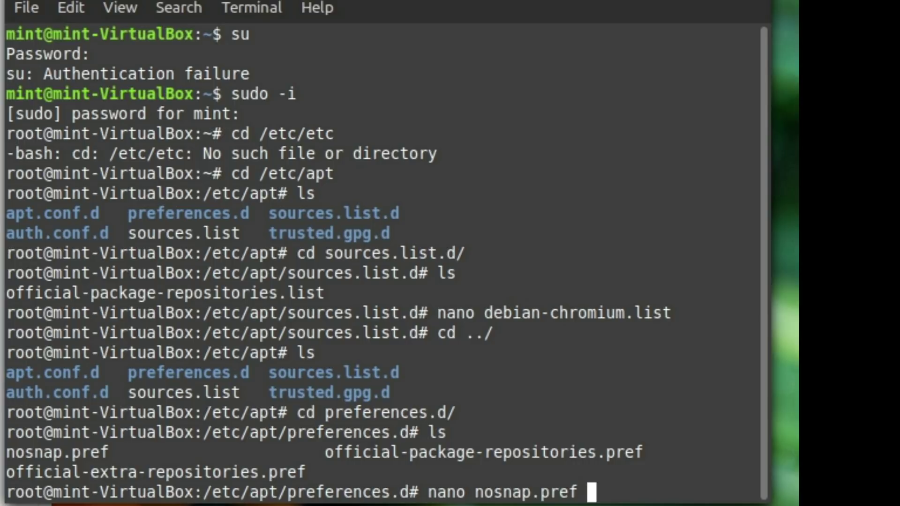
pyautogui.press('Return')
pyautogui.press('Down')
pyautogui.press('Down')
pyautogui.press('Down')
pyautogui.press('Down')
pyautogui.press('Down')
# Inspect the Package: snapd, Pin and Pin-Priority -10 lines of nosnap.pref
pyautogui.press('Up')
pyautogui.press('Down')
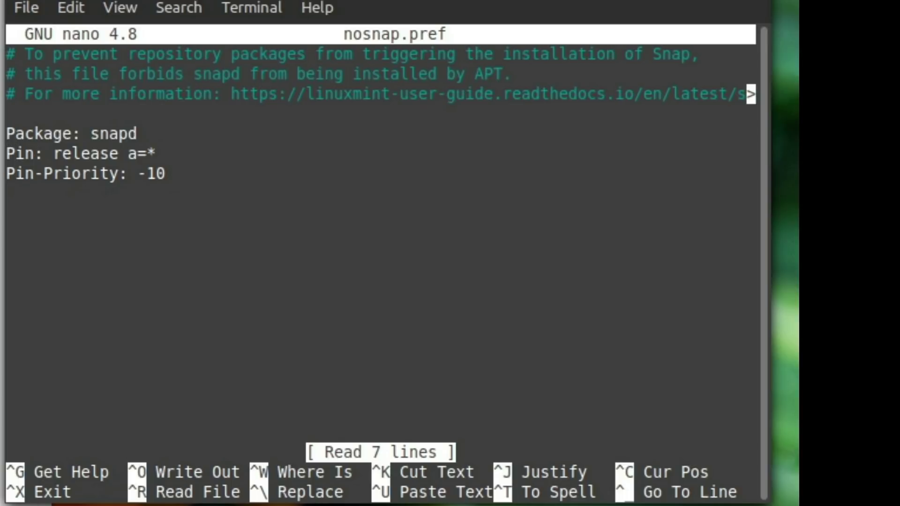
pyautogui.press('Down')
pyautogui.press('Up')
pyautogui.press('Right')
pyautogui.press('Right')
pyautogui.press('Right')
pyautogui.press('Right')
pyautogui.press('Right')
pyautogui.press('Right')
pyautogui.press('Right')
pyautogui.press('Right')
pyautogui.press('Right')
pyautogui.press('Right')
pyautogui.press('Right')
pyautogui.press('Right')
pyautogui.press('Right')
pyautogui.press('Right')
pyautogui.press('Right')
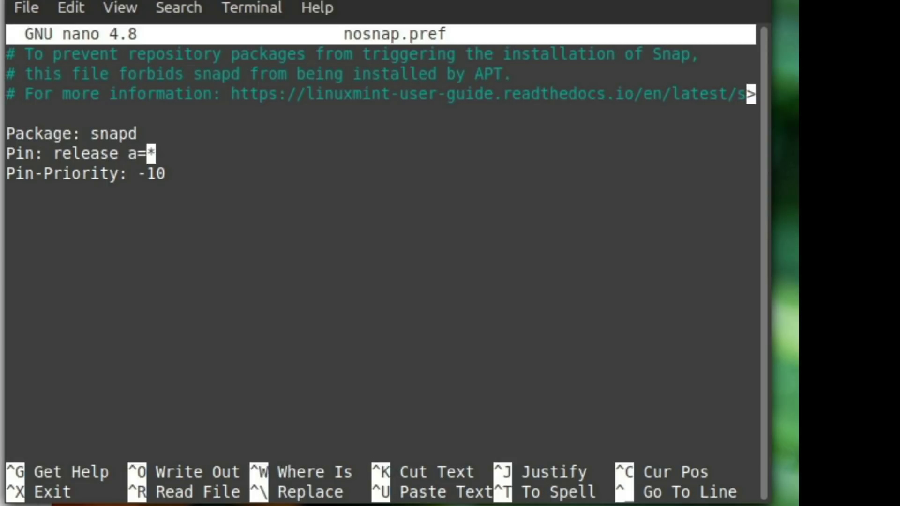
pyautogui.press('Left')
pyautogui.press('Left')
pyautogui.press('Left')
pyautogui.press('Left')
pyautogui.press('Left')
pyautogui.press('Left')
pyautogui.press('Left')
pyautogui.press('Left')
pyautogui.press('Left')
pyautogui.press('Left')
pyautogui.press('Left')
pyautogui.press('Left')
pyautogui.press('Left')
pyautogui.press('Left')
pyautogui.press('Left')
pyautogui.press('Up')
# Prefix the Package, Pin and Pin-Priority lines with #
pyautogui.write('#')
pyautogui.press('Down')
pyautogui.press('Left')
pyautogui.write('#')
pyautogui.press('Down')
pyautogui.press('Left')
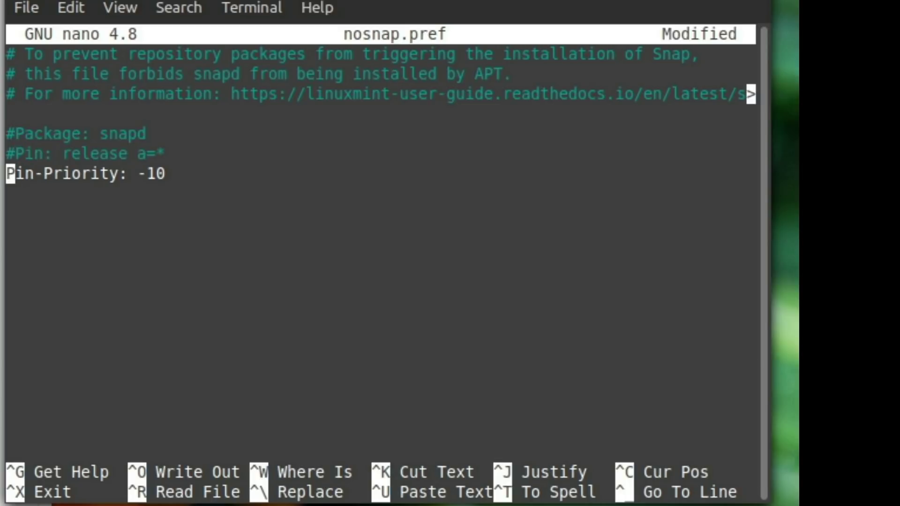
pyautogui.write('#')
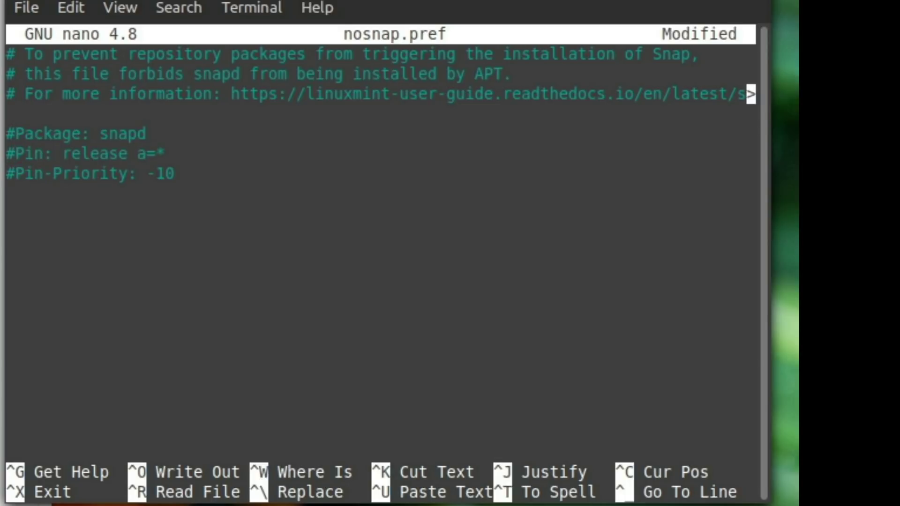
# Remove the three # marks so the snapd pin stays active, and save nosnap.pref
pyautogui.press('BackSpace')
pyautogui.press('Up')
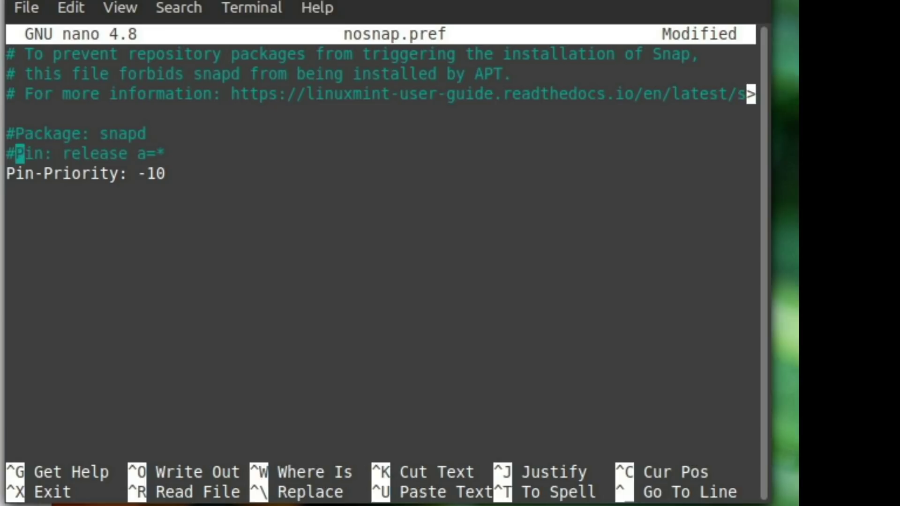
pyautogui.press('Delete')
pyautogui.press('Up')
pyautogui.press('Delete')
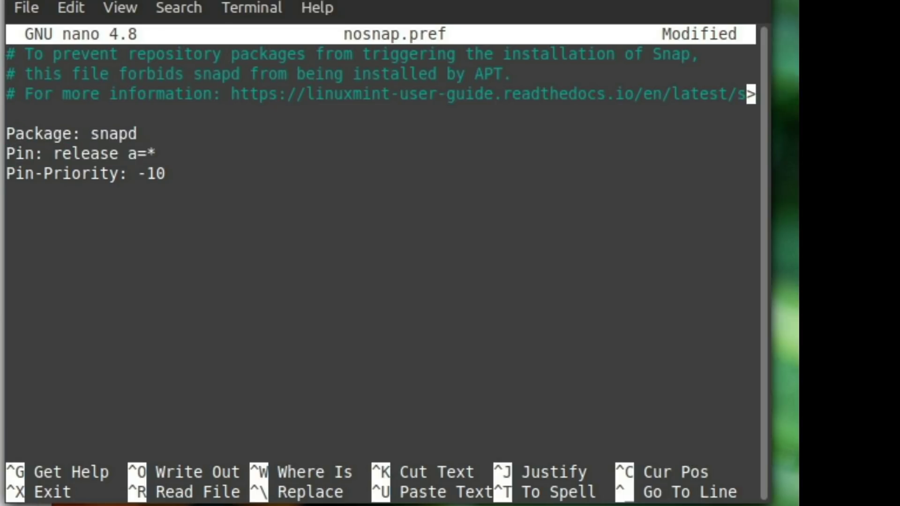
pyautogui.hotkey('ctrl', 'x')
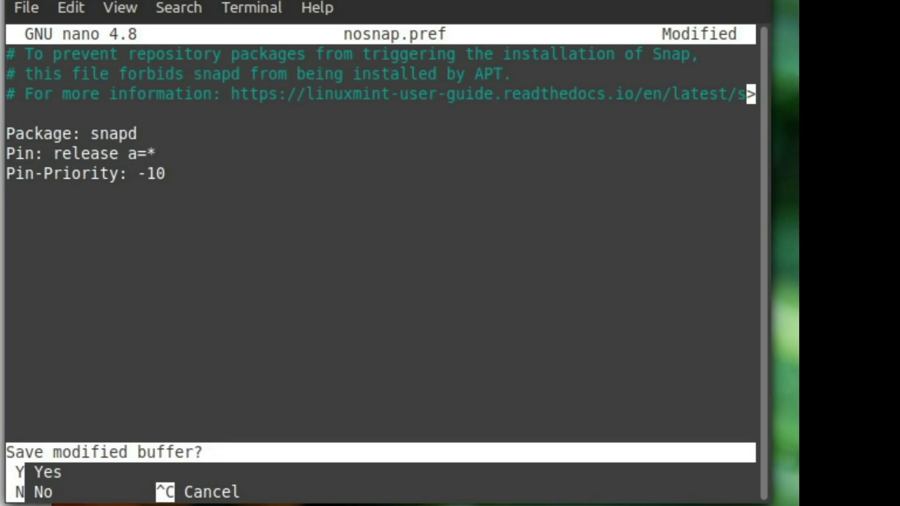
pyautogui.press('y')
pyautogui.press('Return')
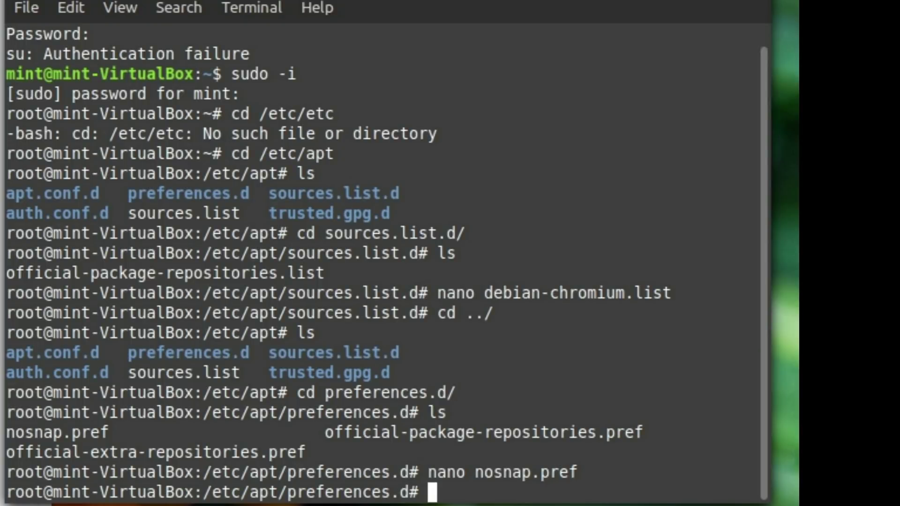
# Create debian-chromium.pref in nano and paste the Debian priority 1 and chromium* 700 pinning rules
pyautogui.write('nano ')
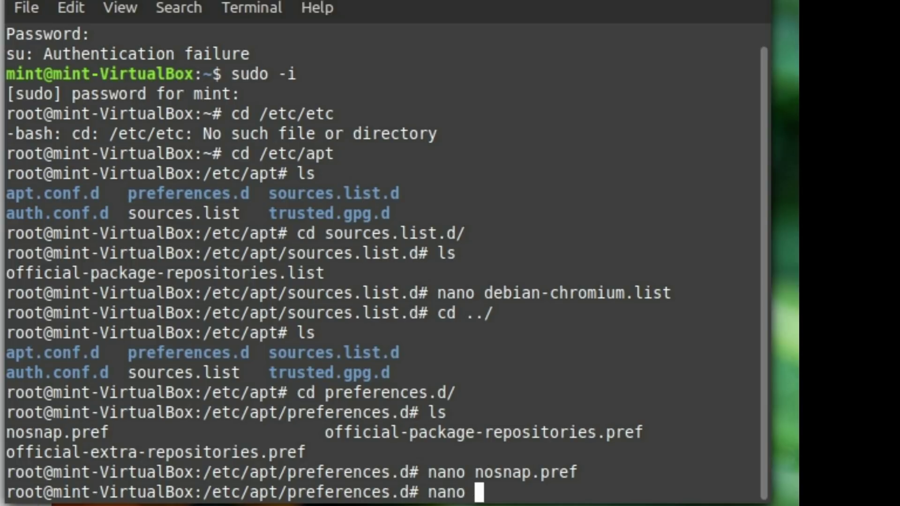
pyautogui.write('debian-')
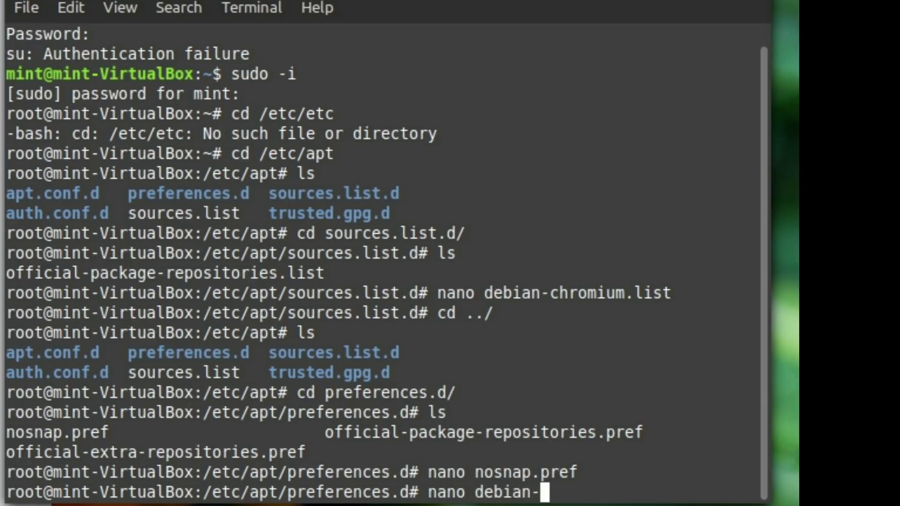
pyautogui.write('chromi')
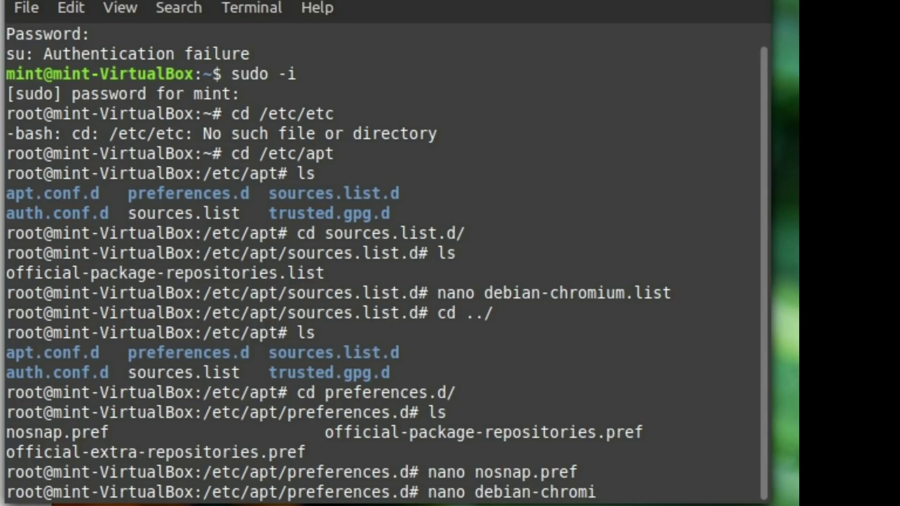
pyautogui.write('um.pref')
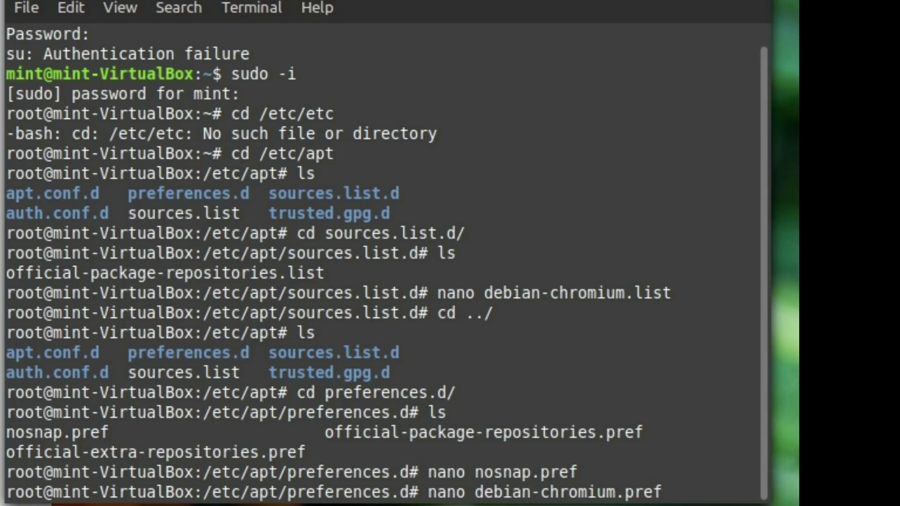
pyautogui.press('Return')
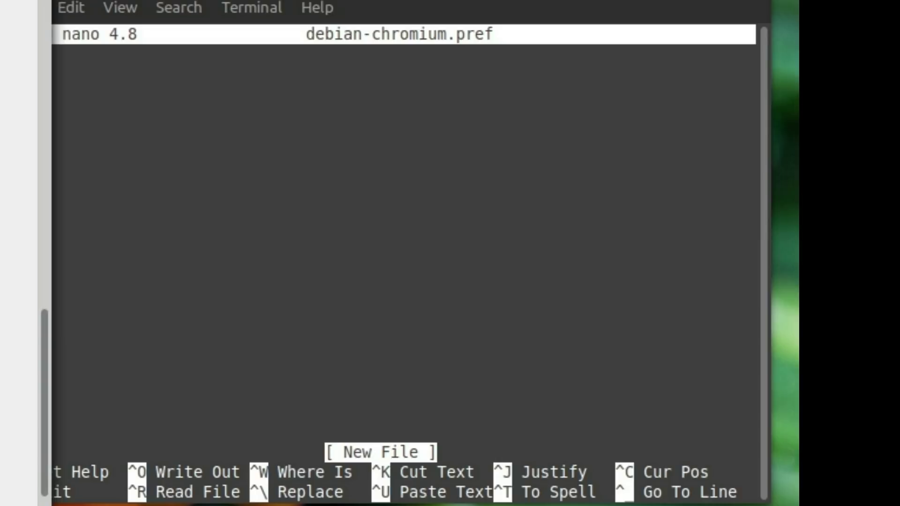
pyautogui.click(201, 114)
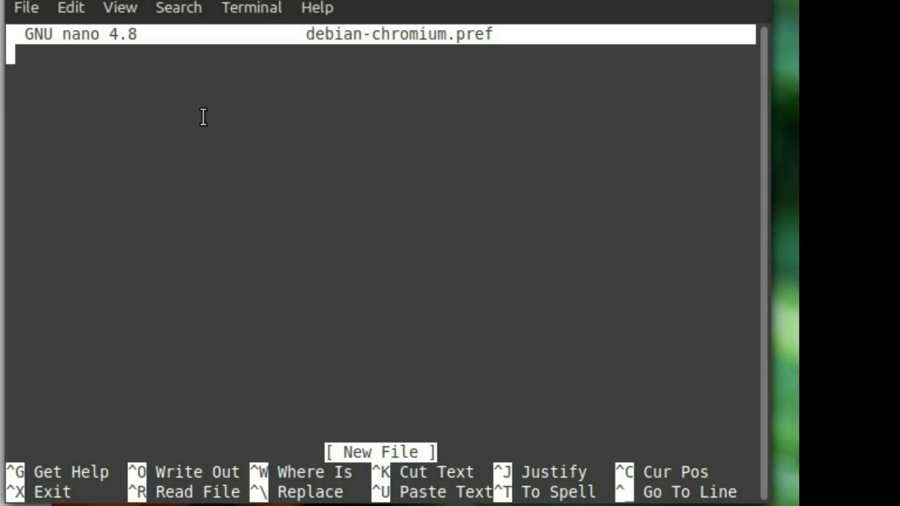
pyautogui.hotkey('ctrl', 'shift', 'v')
# Review the pasted rules, including the chromium* priority 700 rule, and save debian-chromium.pref
pyautogui.press('Up')
pyautogui.press('Up')
pyautogui.press('Up')
pyautogui.press('Up')
pyautogui.press('Up')
pyautogui.press('Up')
pyautogui.press('Up')
pyautogui.press('Up')
pyautogui.press('Up')
pyautogui.press('Up')
pyautogui.press('Up')
pyautogui.press('Up')
pyautogui.press('Up')
pyautogui.press('Up')
pyautogui.press('Up')
pyautogui.press('Up')
pyautogui.press('Up')
pyautogui.press('Up')
pyautogui.press('Up')
pyautogui.press('Up')
pyautogui.press('Up')
pyautogui.press('Up')
pyautogui.press('Up')
pyautogui.press('Up')
pyautogui.press('Up')
pyautogui.press('Up')
pyautogui.press('Up')
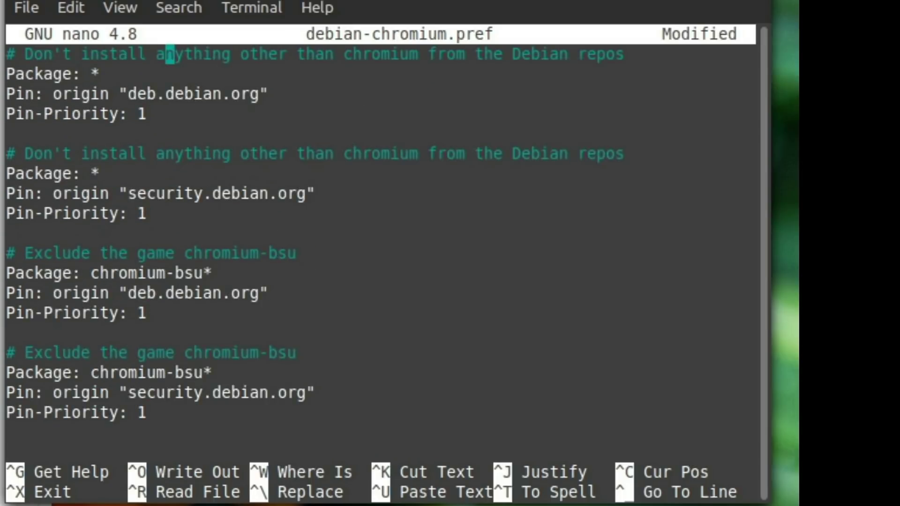
pyautogui.press('Down')
pyautogui.press('Up')
pyautogui.press('Down')
pyautogui.press('Down')
pyautogui.press('Down')
pyautogui.press('Down')
pyautogui.press('Down')
pyautogui.press('Down')
pyautogui.press('Down')
pyautogui.press('Down')
pyautogui.press('Down')
pyautogui.press('Down')
pyautogui.press('Down')
pyautogui.press('Down')
pyautogui.press('Down')
pyautogui.press('Down')
pyautogui.press('Down')
pyautogui.press('Down')
pyautogui.press('Down')
pyautogui.press('Down')
pyautogui.press('Down')
pyautogui.press('Down')
pyautogui.press('Down')
pyautogui.press('Down')
pyautogui.press('Down')
pyautogui.press('Down')
pyautogui.press('Down')
pyautogui.press('Down')
pyautogui.press('Up')
pyautogui.press('Up')
pyautogui.press('Up')
pyautogui.press('Up')
pyautogui.press('Up')
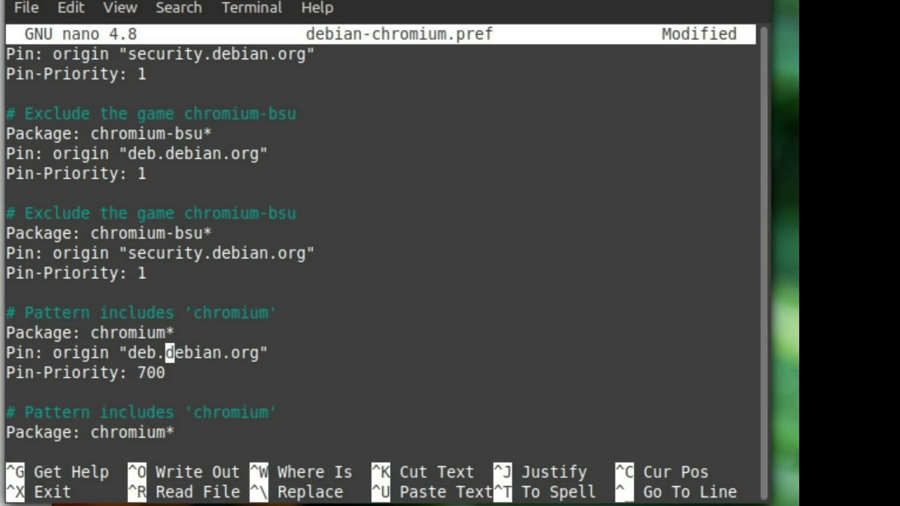
pyautogui.press('Down')
pyautogui.press('Down')
pyautogui.press('Up')
pyautogui.press('Up')
pyautogui.press('Up')
pyautogui.press('Up')
pyautogui.press('Down')
pyautogui.press('Down')
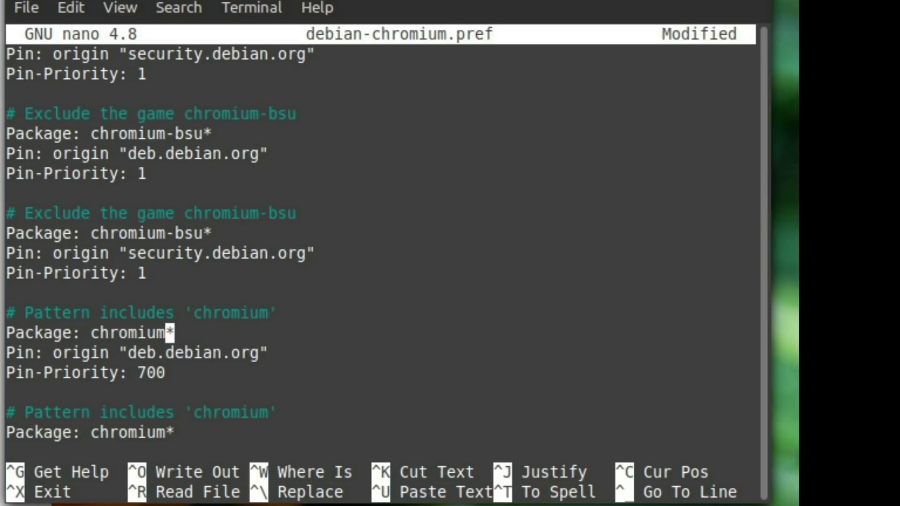
pyautogui.press('Down')
pyautogui.press('Down')
pyautogui.press('Down')
pyautogui.press('Down')
pyautogui.press('Down')
pyautogui.press('Down')
pyautogui.press('Down')
pyautogui.press('Down')
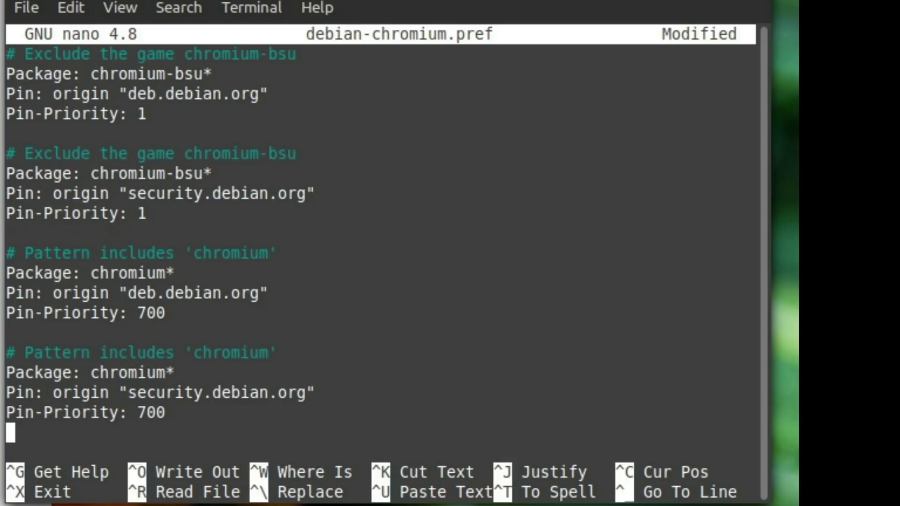
pyautogui.hotkey('ctrl', 'x')
pyautogui.press('y')
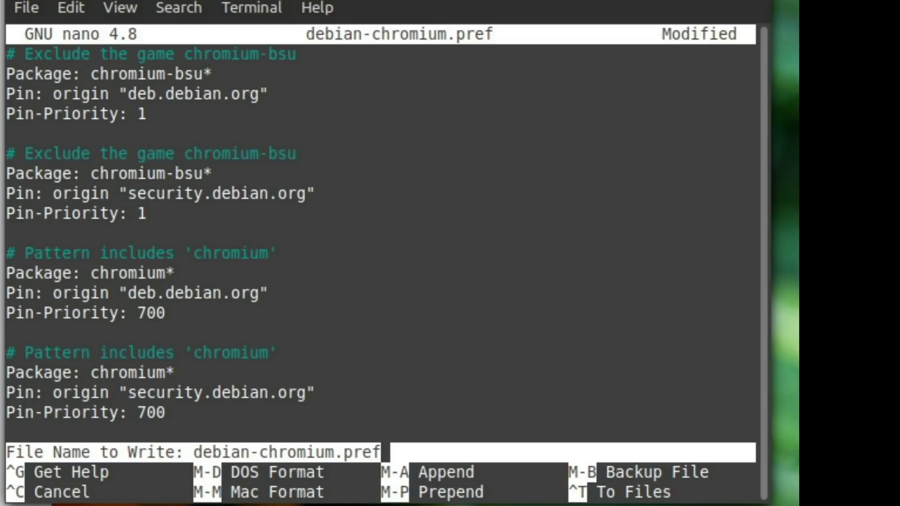
pyautogui.press('Return')
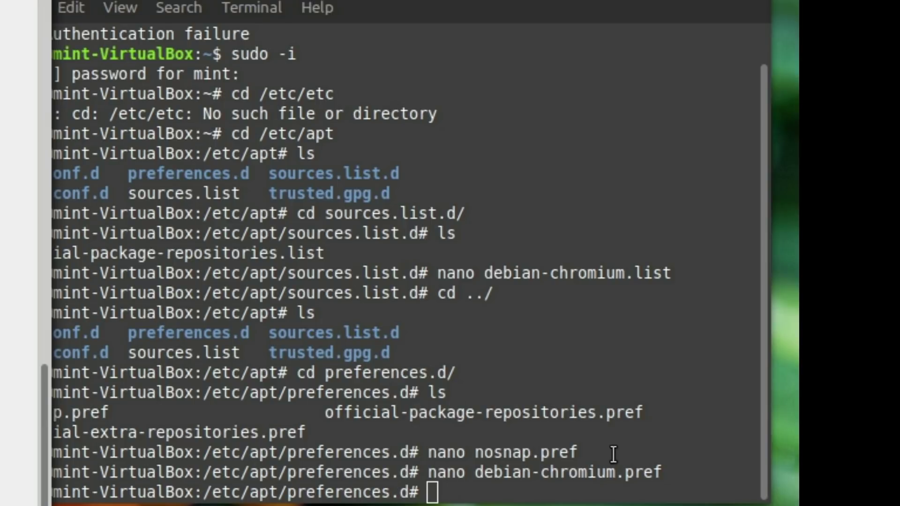
# Exit the root shell
pyautogui.click(590, 493)
pyautogui.write('exit')
pyautogui.press('Return')
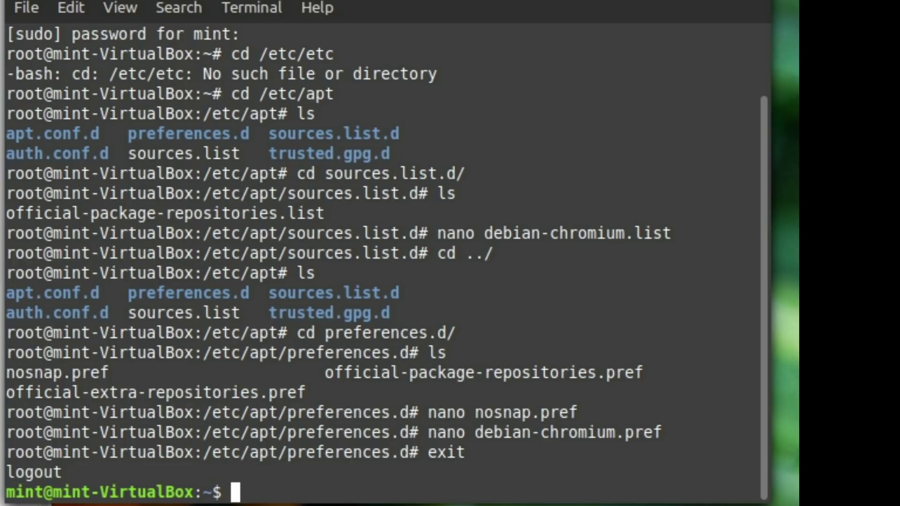
# Import the three Debian signing keys with apt-key adv --recv-keys and run apt update
pyautogui.hotkey('ctrl', 'shift', 'v')
pyautogui.press('Return')
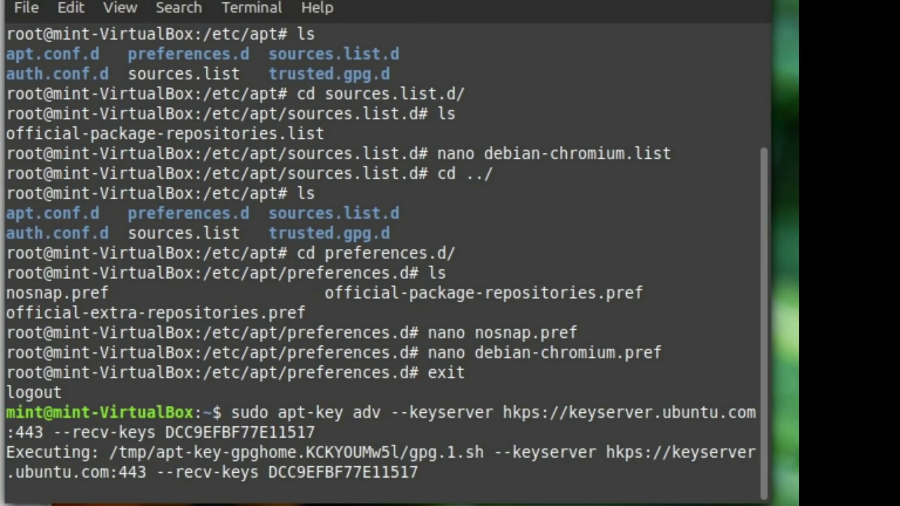
pyautogui.hotkey('ctrl', 'shift', 'v')
pyautogui.press('Return')
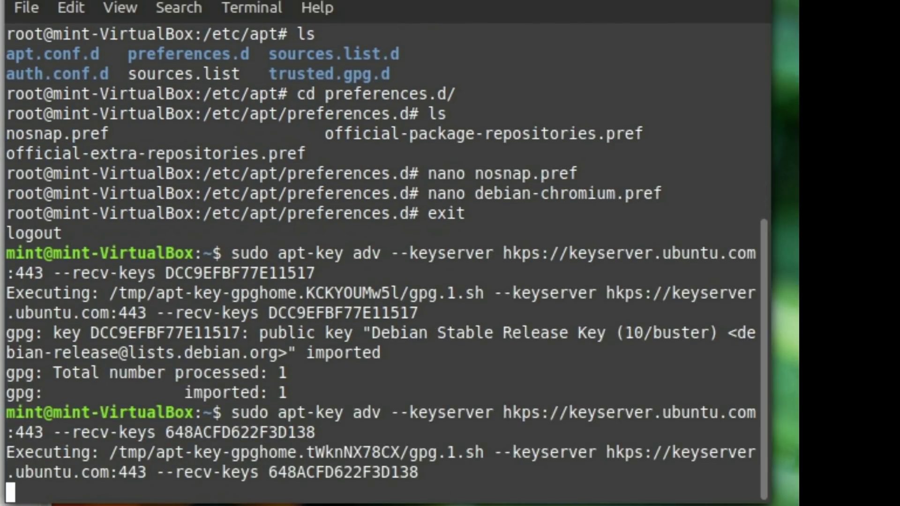
pyautogui.hotkey('ctrl', 'shift', 'v')
pyautogui.press('Return')
pyautogui.hotkey('ctrl', 'shift', 'v')
pyautogui.press('Return')
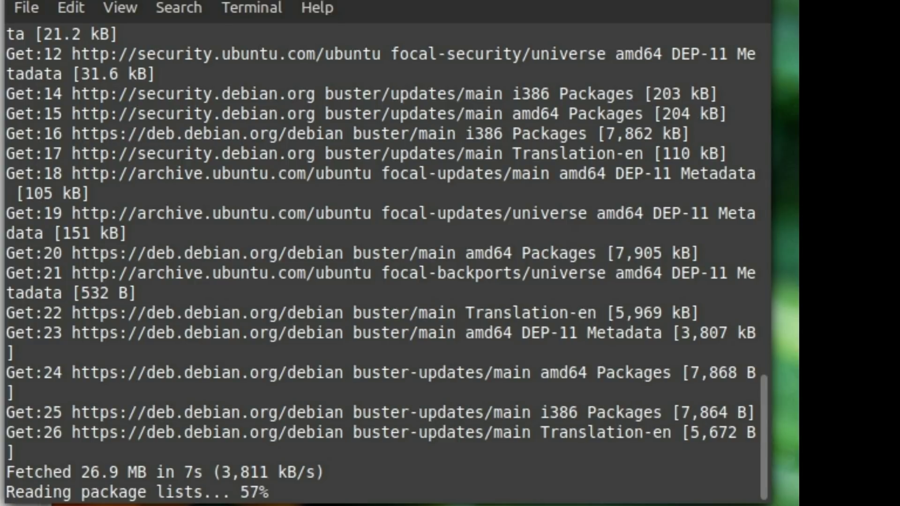
# Purge chromium-browser, install Debian's chromium package confirming with y, then open the Mint menu
pyautogui.write('apt remove --purge chromium-browser')
pyautogui.press('Return')
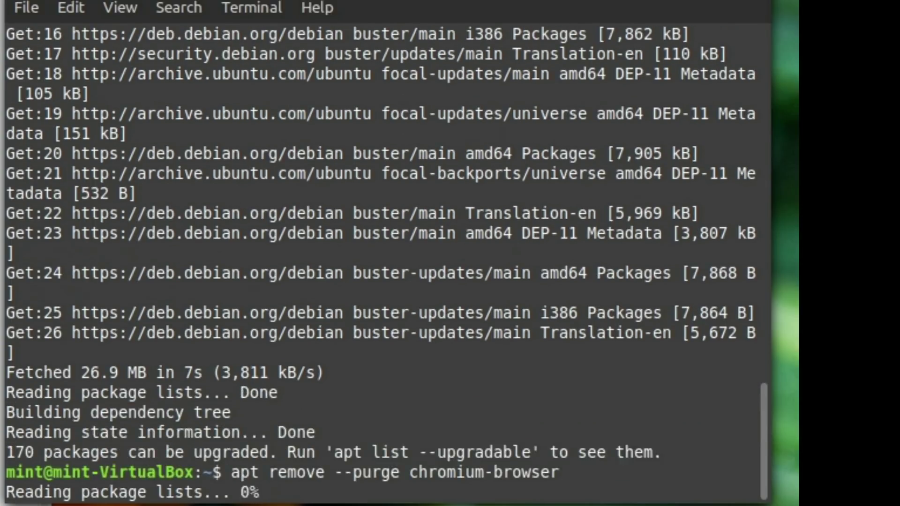
pyautogui.write('apt install chromium')
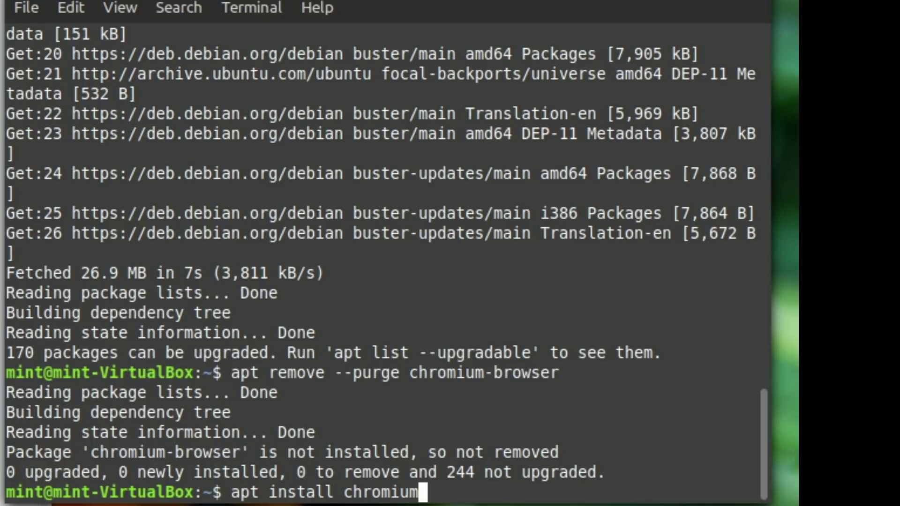
pyautogui.press('Return')
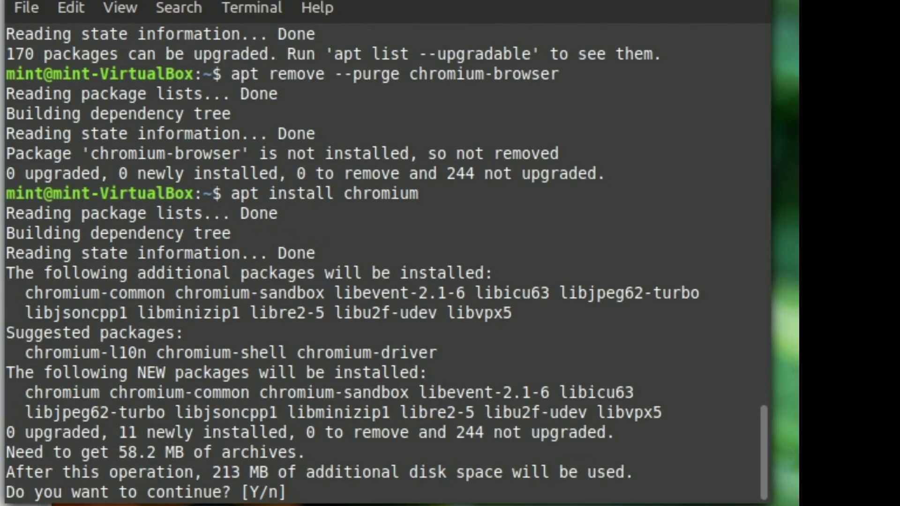
pyautogui.write('y')
pyautogui.press('Return')
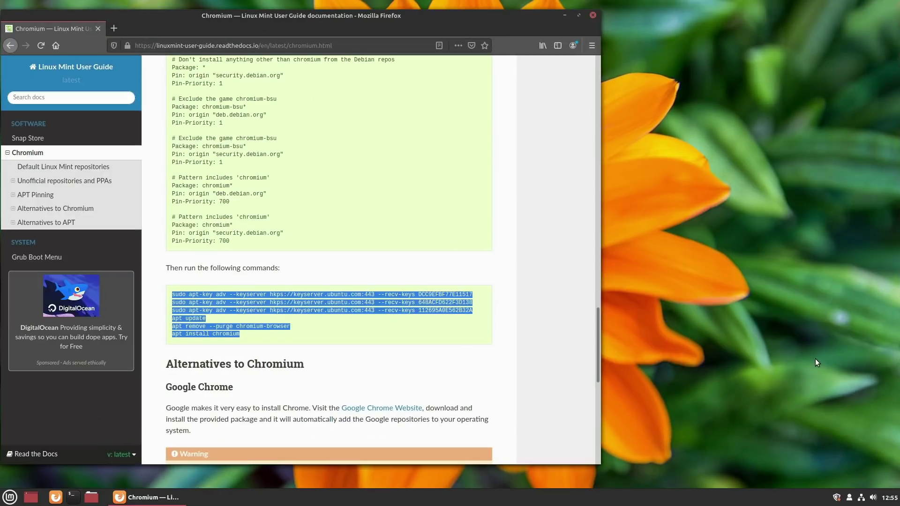
pyautogui.press('super')
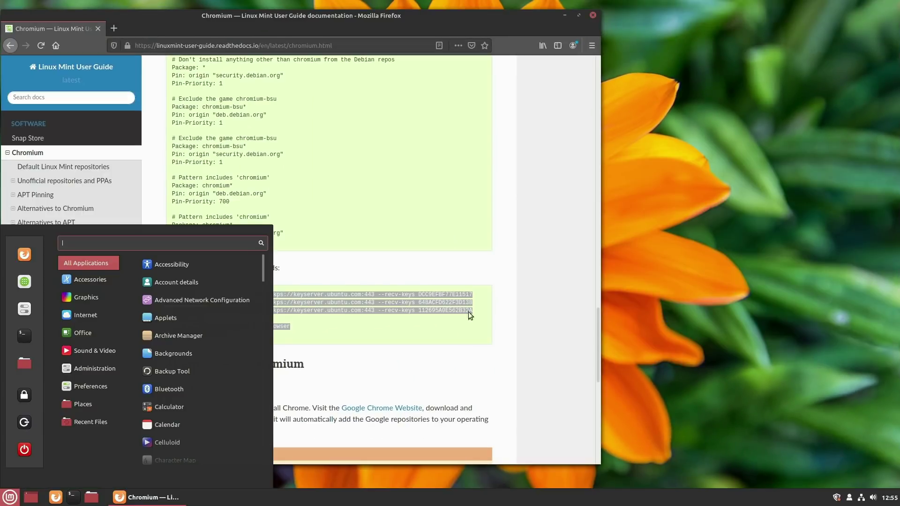
# Launch Chromium, confirm version 80.0.3987.162 on its About page, and close it
pyautogui.moveTo(88, 312)
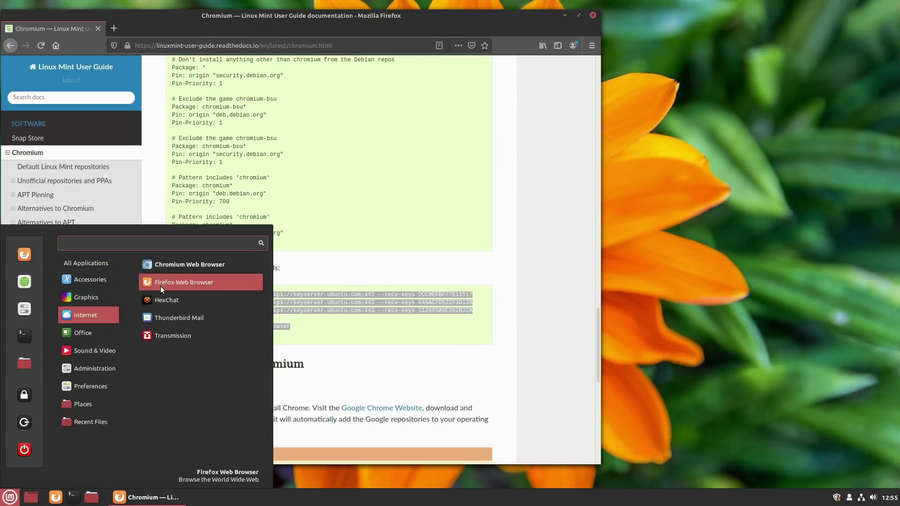
pyautogui.click(173, 269)
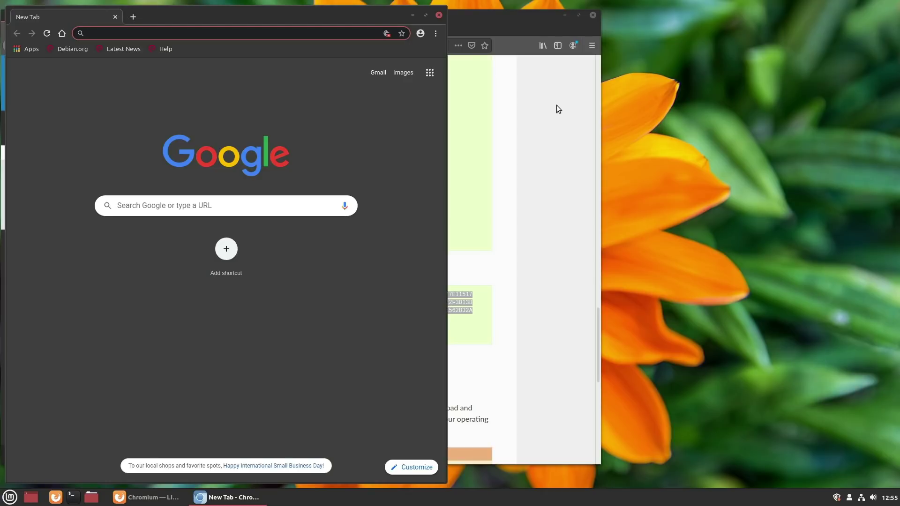
pyautogui.click(436, 34)
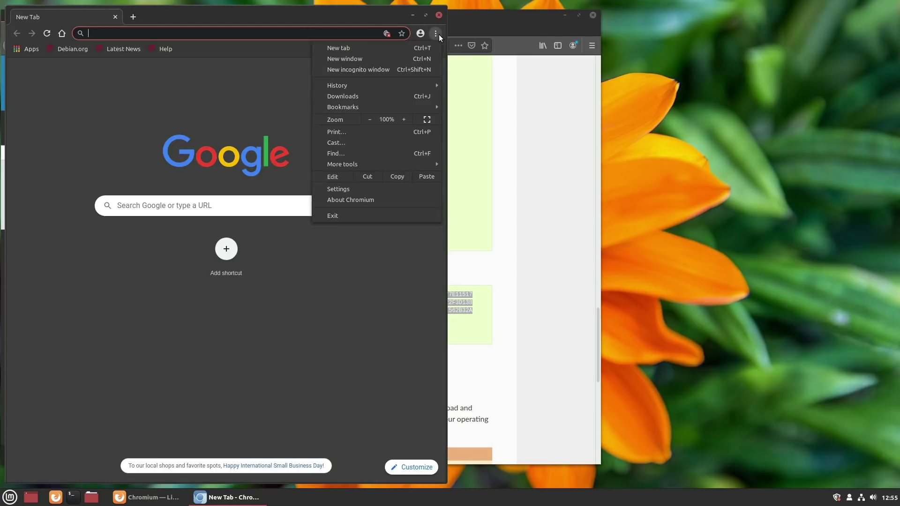
pyautogui.click(352, 202)
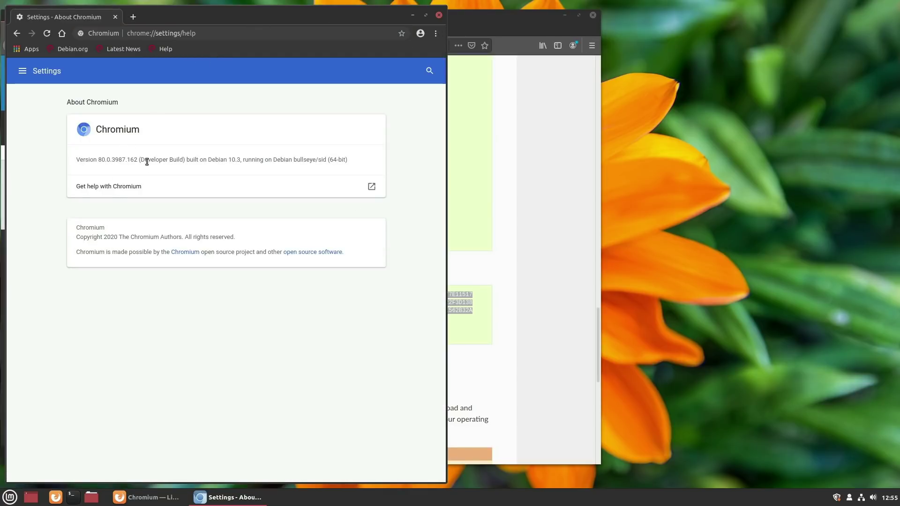
pyautogui.click(440, 15)
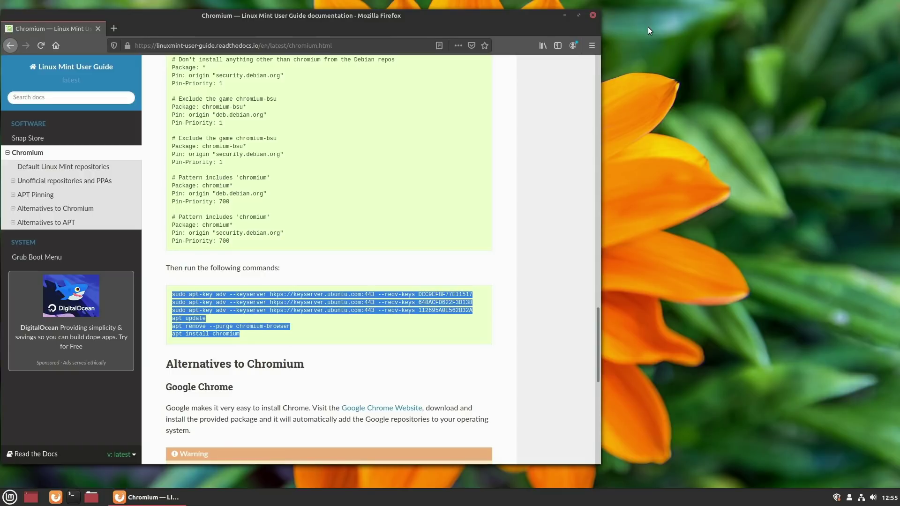
# Close the Firefox User Guide window and open a new terminal
pyautogui.moveTo(460, 16); pyautogui.dragTo(573, 22)
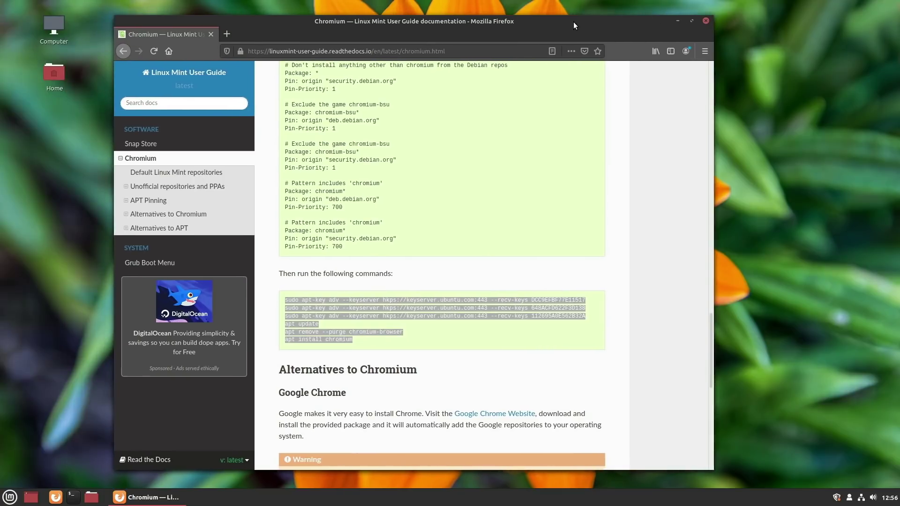
pyautogui.click(706, 21)
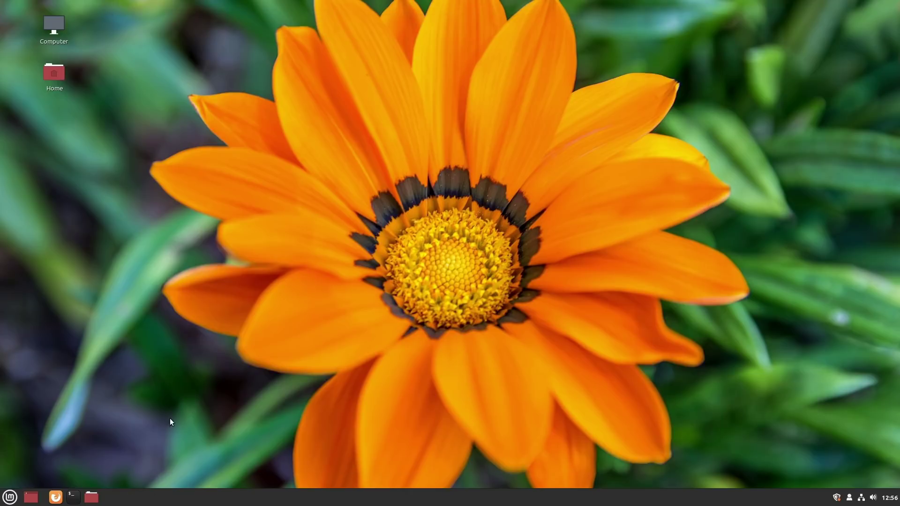
pyautogui.click(73, 497)
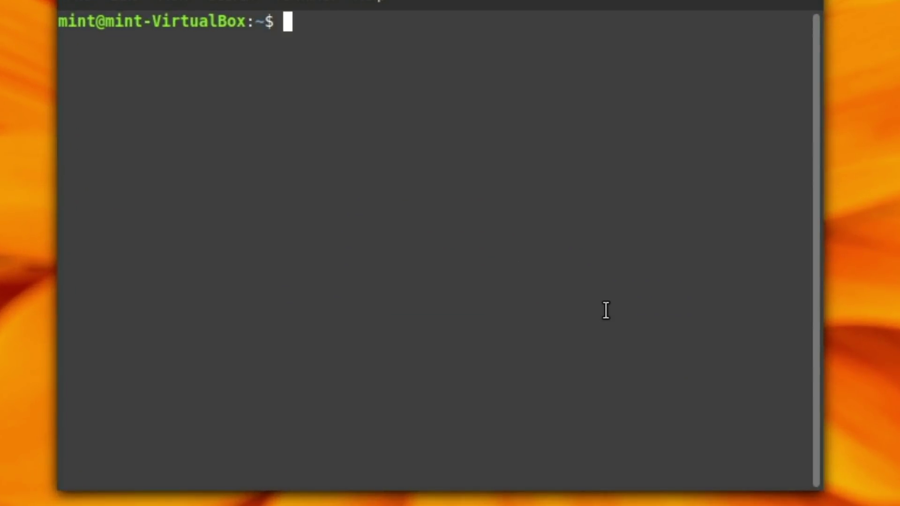
# Open a root shell with sudo -i, entering the account password
pyautogui.write('sudo -i')
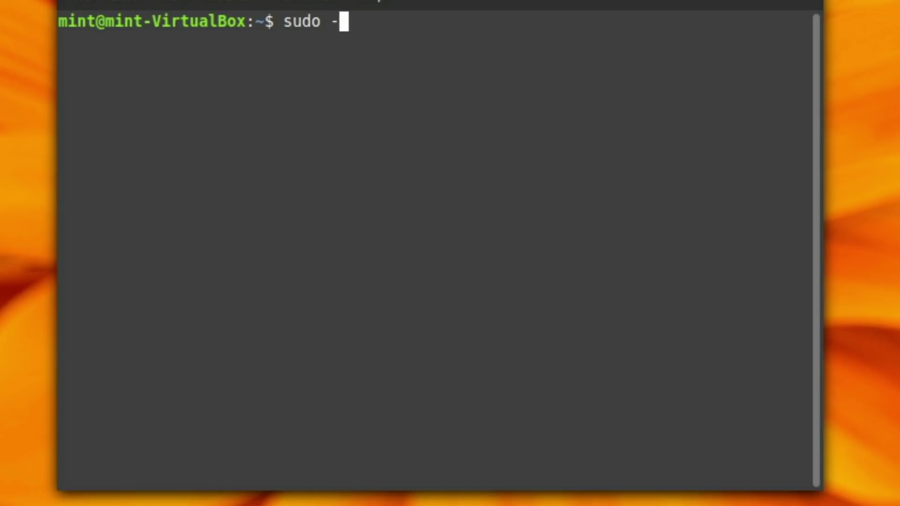
pyautogui.press('Return')
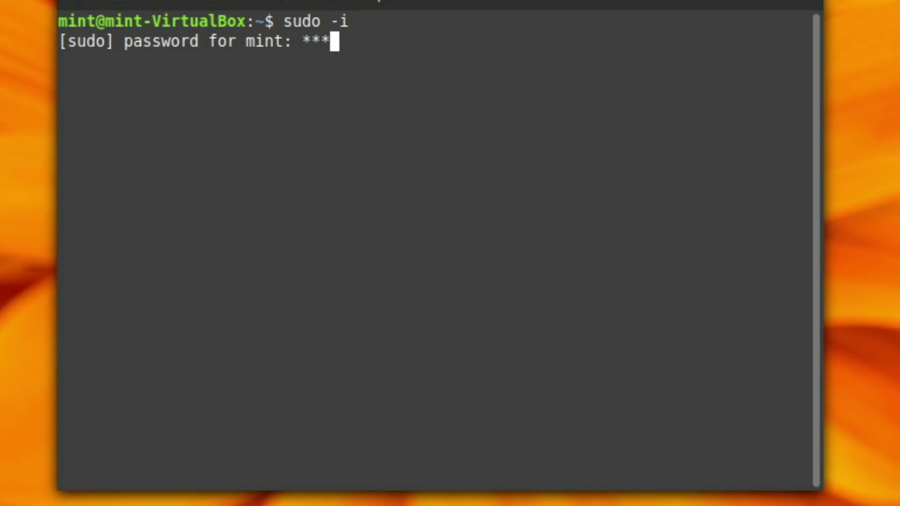
pyautogui.press('Return')
# Change to /etc/apt, list it, and enter preferences.d
pyautogui.write('cd /')
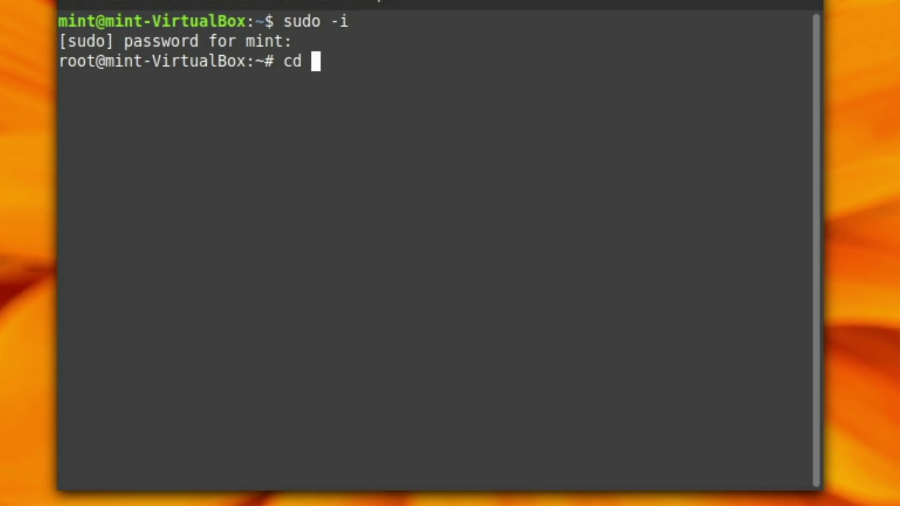
pyautogui.write('at')
pyautogui.press('BackSpace')
pyautogui.press('BackSpace')
pyautogui.write('etc/apt')
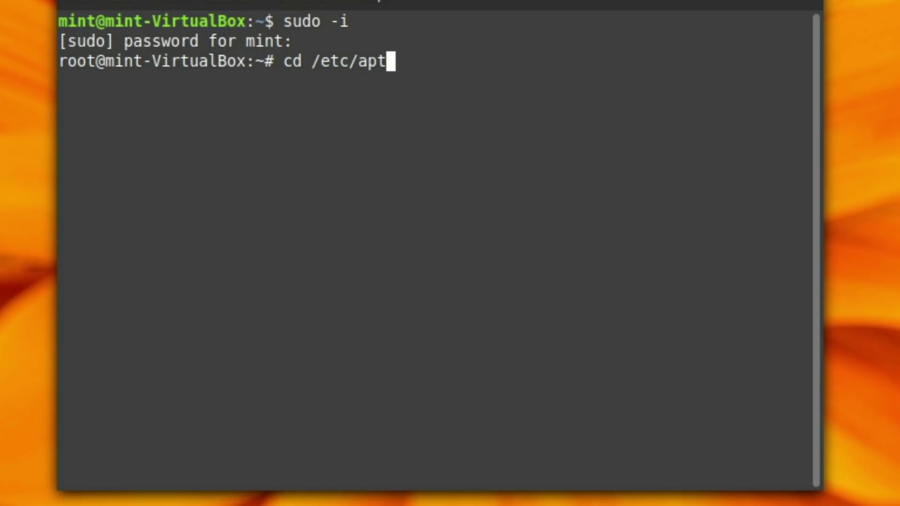
pyautogui.press('Return')
pyautogui.write('ls')
pyautogui.press('Return')
pyautogui.write('cd pre')
pyautogui.press('Tab')
pyautogui.press('Return')
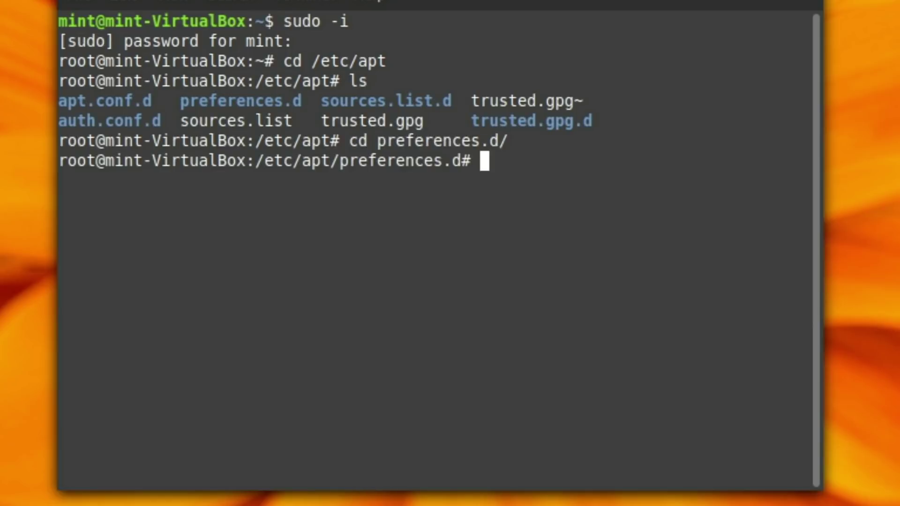
# Open nosnap.pref in nano and comment out the Package, Pin and Pin-Priority lines with #
pyautogui.write('nano no')
pyautogui.press('Tab')
pyautogui.press('Return')
pyautogui.press('Down')
pyautogui.press('Down')
pyautogui.press('Down')
pyautogui.press('Down')
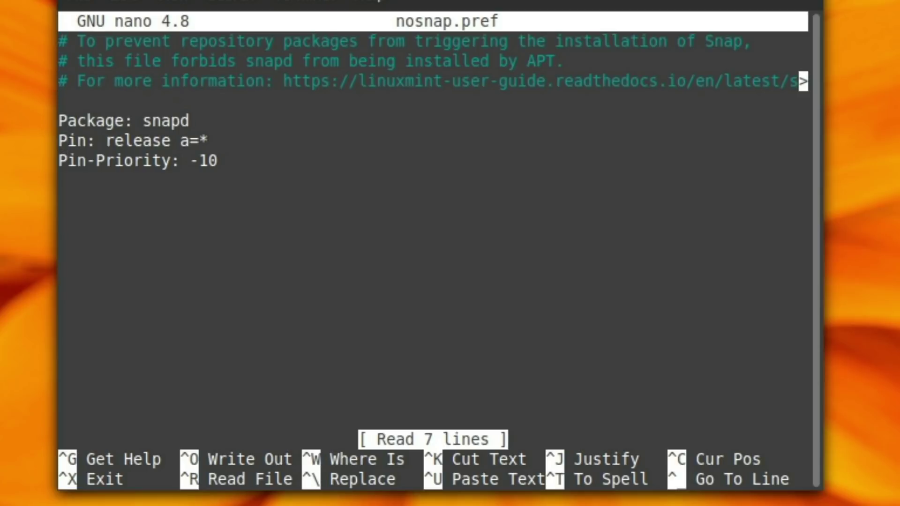
pyautogui.write('#')
pyautogui.press('Down')
pyautogui.press('Left')
pyautogui.write('#')
pyautogui.press('Down')
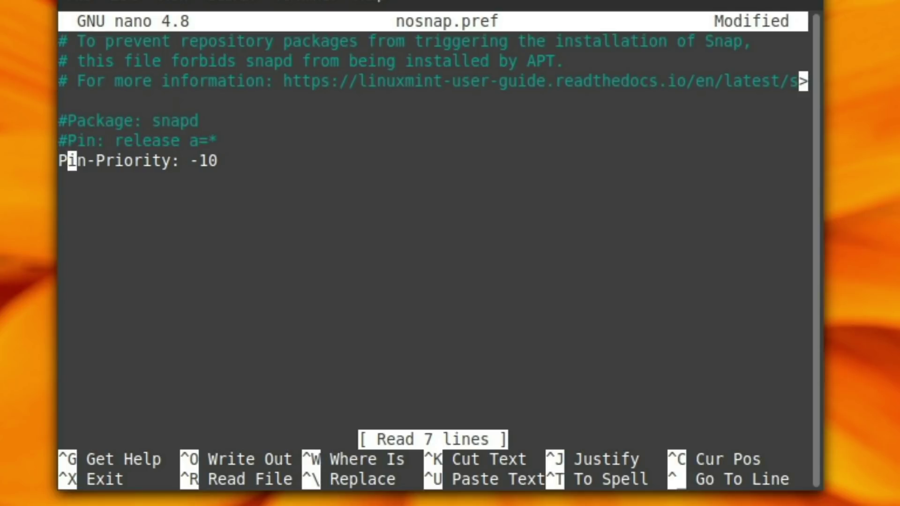
pyautogui.press('Left')
pyautogui.write('#')
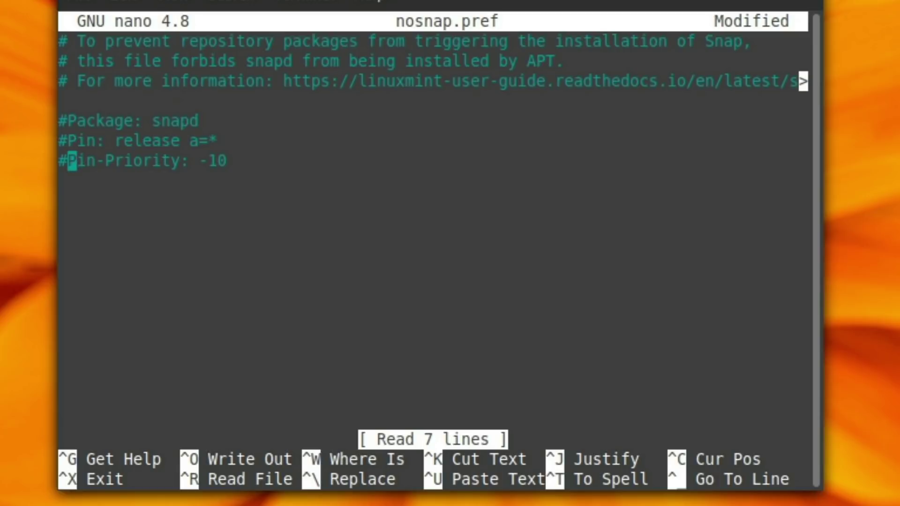
# Save nosnap.pref under its existing name and exit nano
pyautogui.hotkey('ctrl', 'x')
pyautogui.press('y')
pyautogui.press('Return')
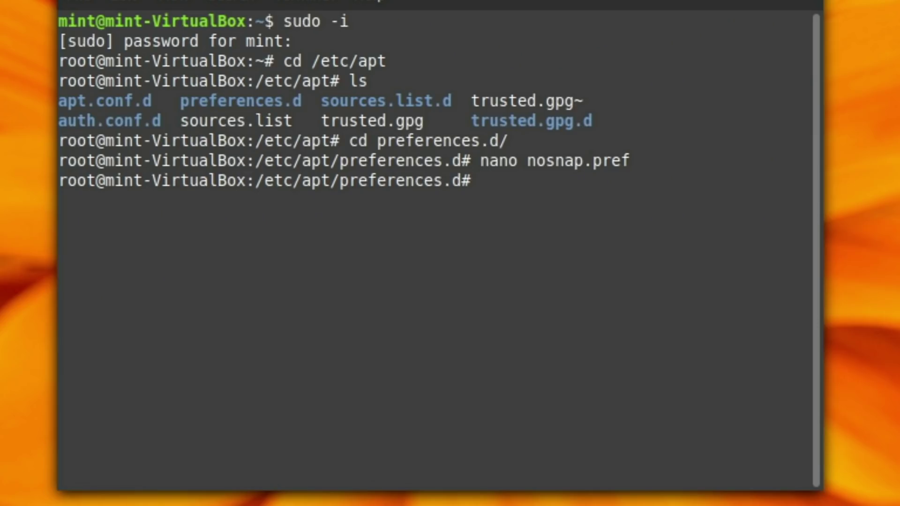
# Leave the root shell and refresh package lists with sudo apt update
pyautogui.write('exi')
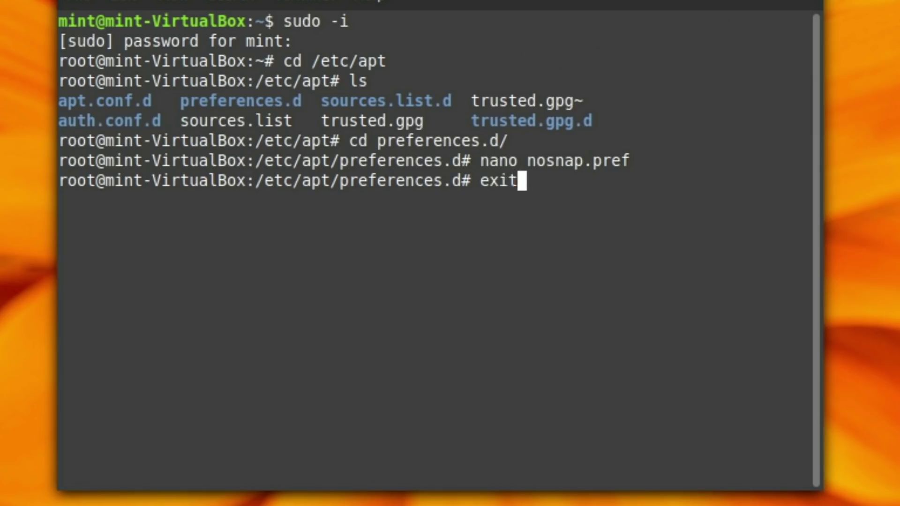
pyautogui.write('t')
pyautogui.press('Return')
pyautogui.write('sudo apot')
pyautogui.press('BackSpace')
pyautogui.press('BackSpace')
pyautogui.press('BackSpace')
pyautogui.write('pt update')
pyautogui.press('Return')
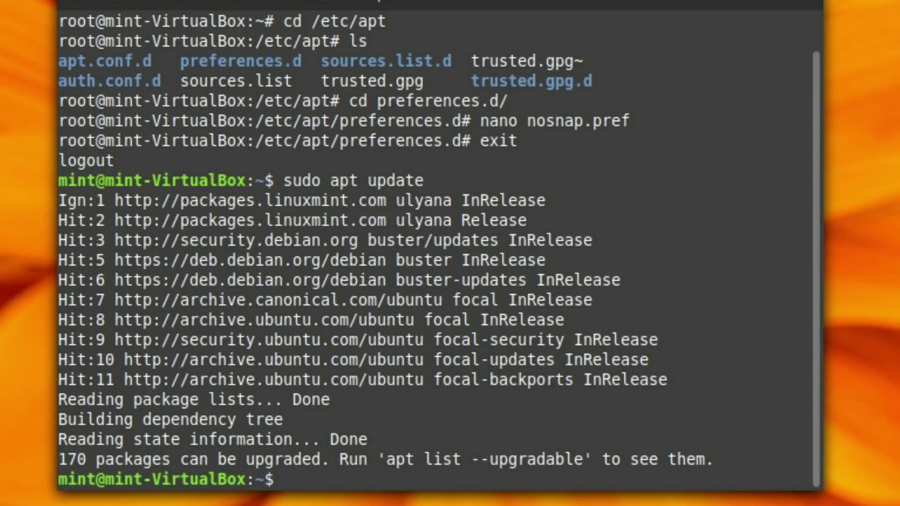
# Install the chromium-browser package with sudo apt install chromium-browser
pyautogui.write('apt')
pyautogui.press('BackSpace')
pyautogui.press('BackSpace')
pyautogui.press('BackSpace')
pyautogui.write('sudo ')
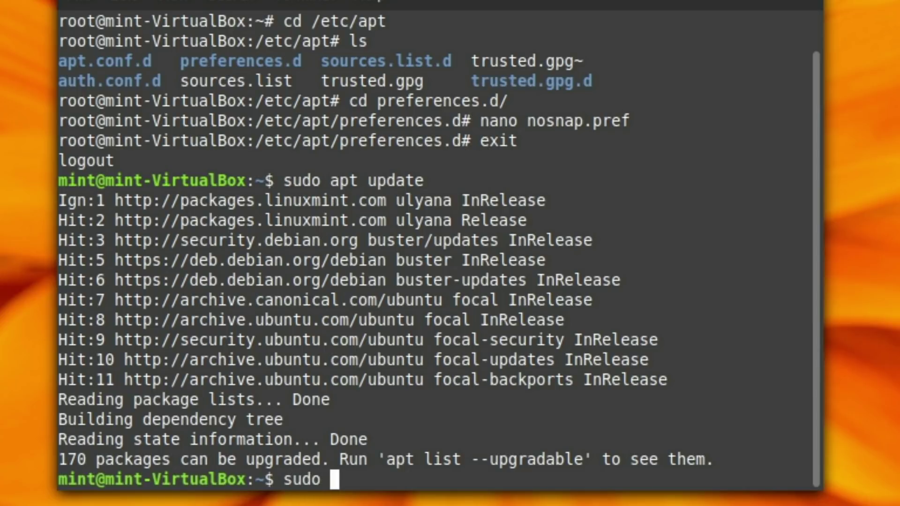
pyautogui.write('apt install ')
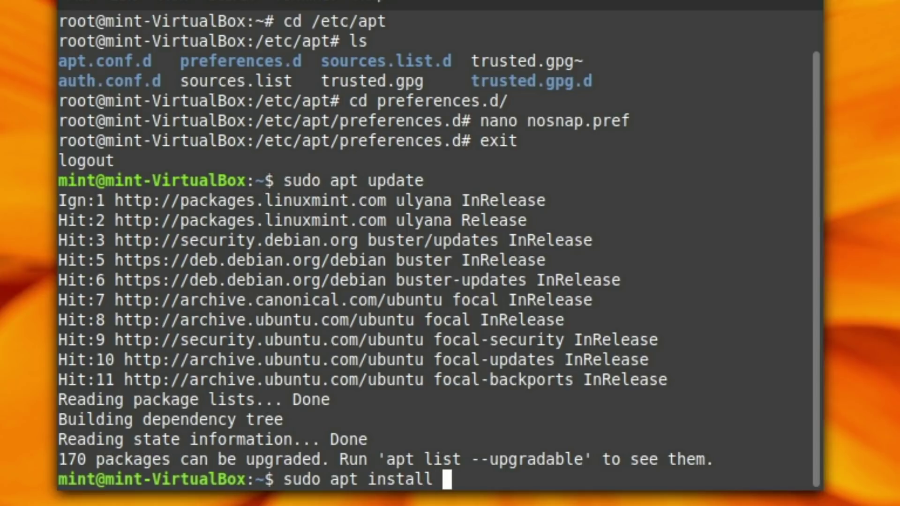
pyautogui.write('chrom')
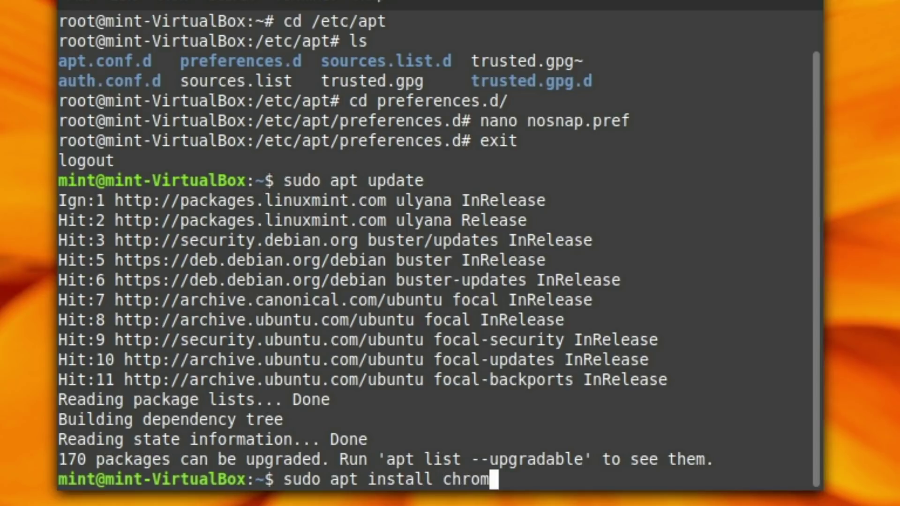
pyautogui.write('ium-browser')
pyautogui.press('Return')
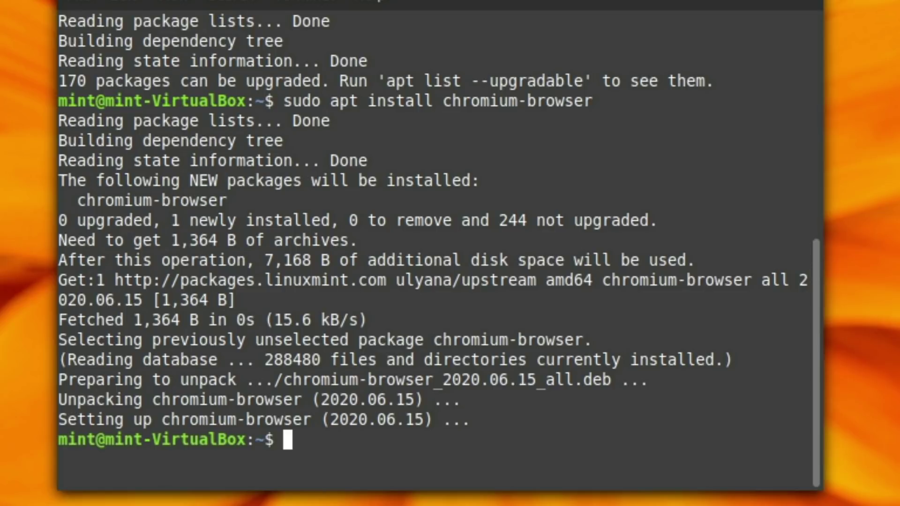
pyautogui.write('sudo apt ')
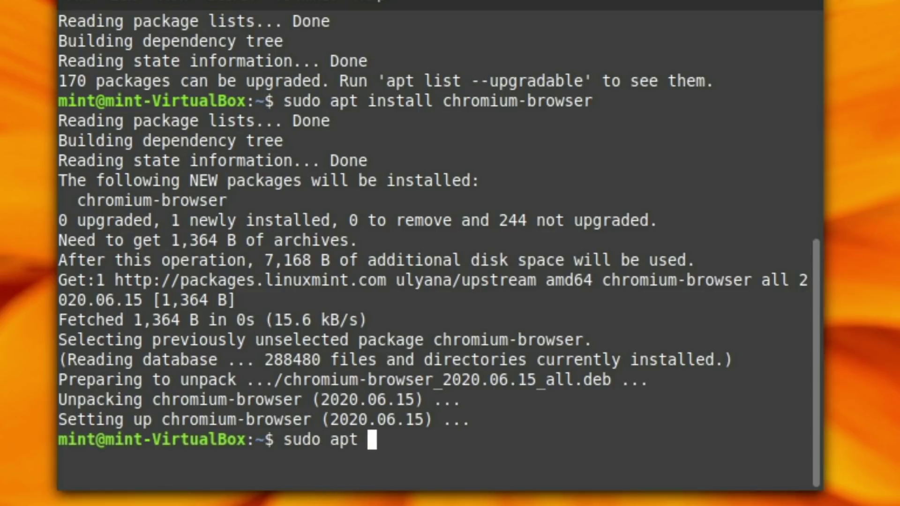
pyautogui.write('install snapd')
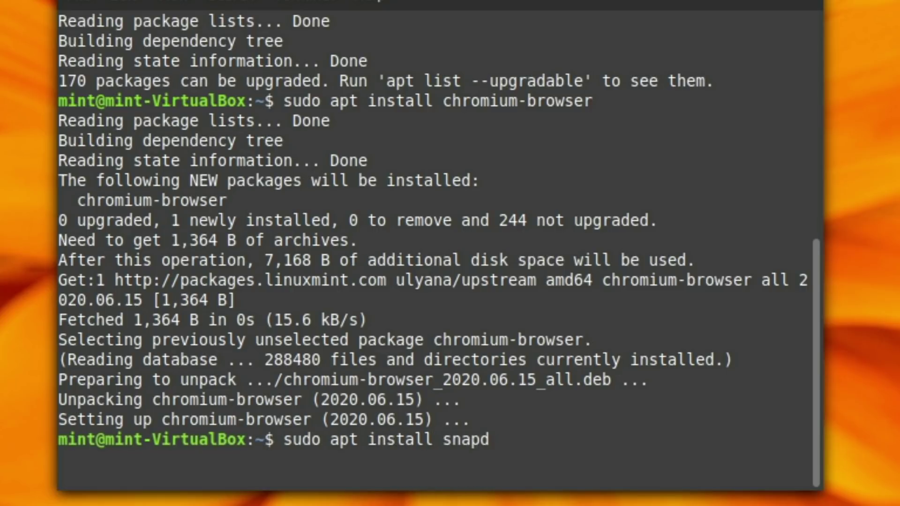
# Install snapd, then try snap install chromium-browser, authenticating with the account password
pyautogui.press('Return')
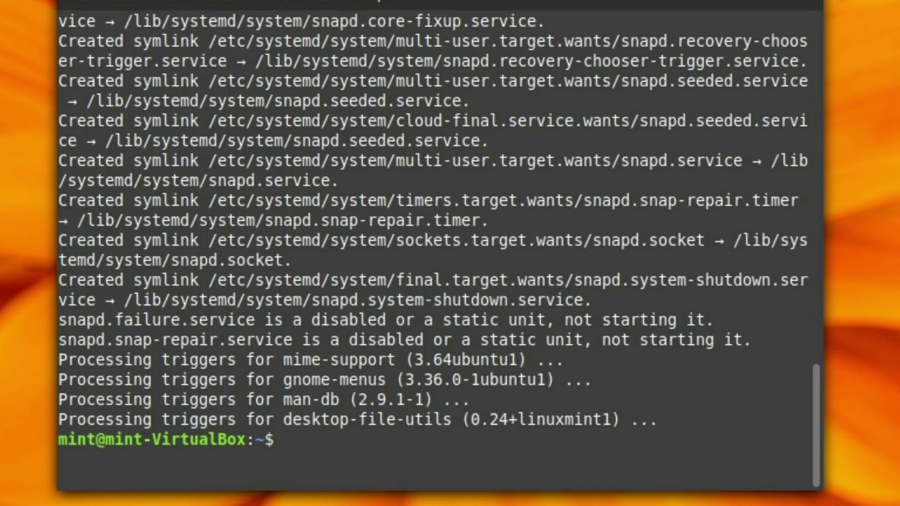
pyautogui.write('snap install chromum')
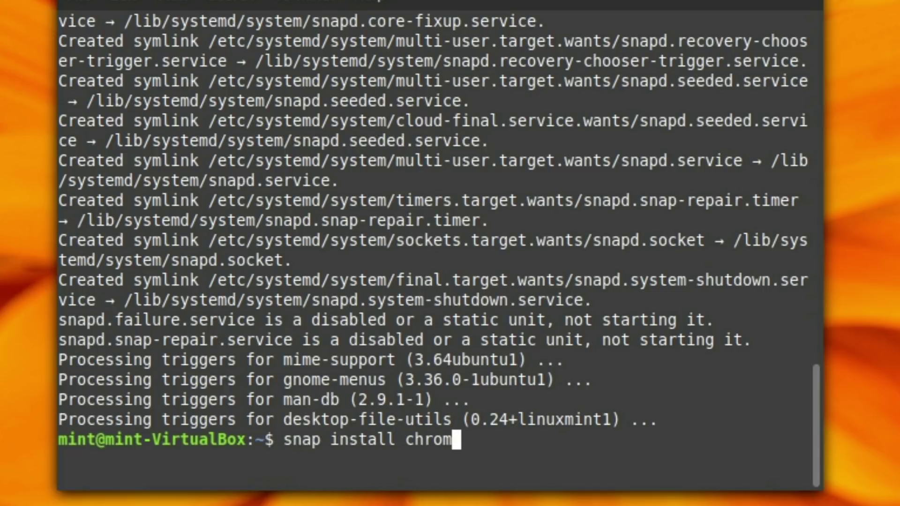
pyautogui.press('BackSpace')
pyautogui.press('BackSpace')
pyautogui.write('ium-browser')
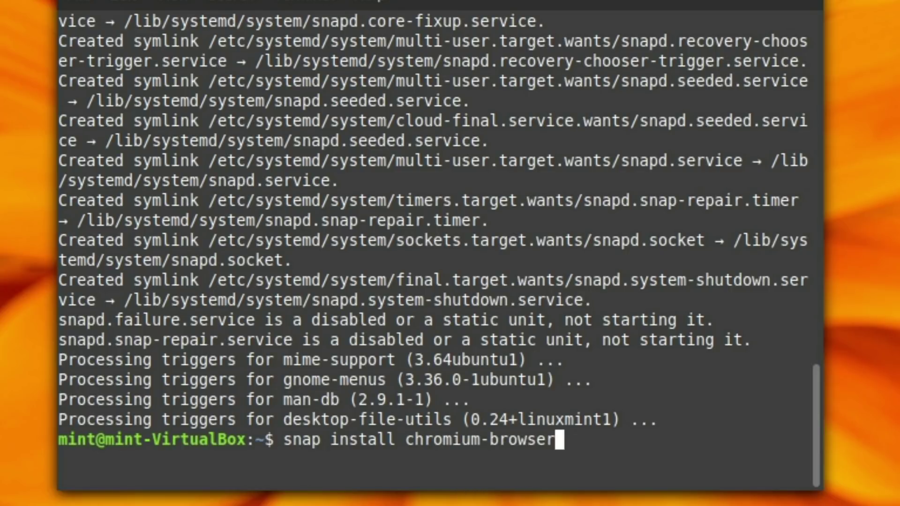
pyautogui.press('Return')
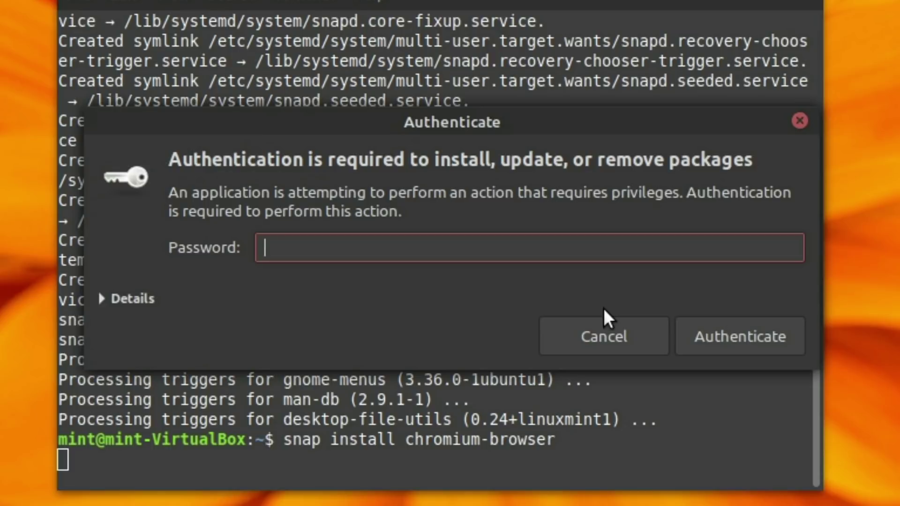
pyautogui.press('Return')
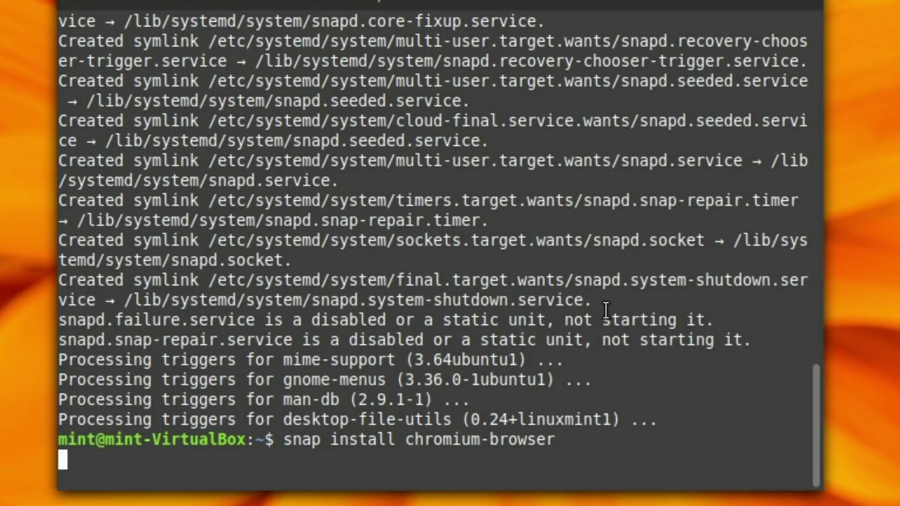
# After the not-found error, run snap install chromium and authenticate with the account password
pyautogui.press('Up')
pyautogui.press('BackSpace')
pyautogui.press('BackSpace')
pyautogui.press('BackSpace')
pyautogui.press('BackSpace')
pyautogui.press('BackSpace')
pyautogui.press('BackSpace')
pyautogui.press('BackSpace')
pyautogui.press('BackSpace')
pyautogui.press('Return')
pyautogui.press('Return')
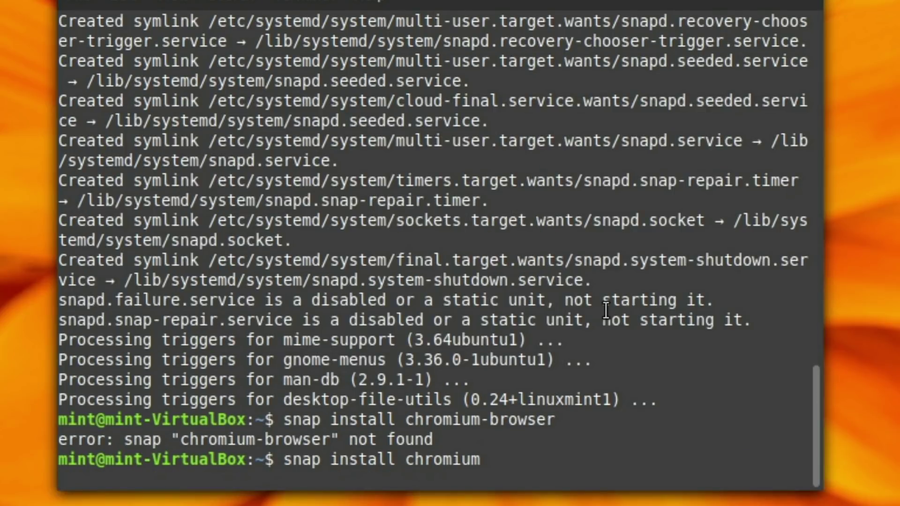
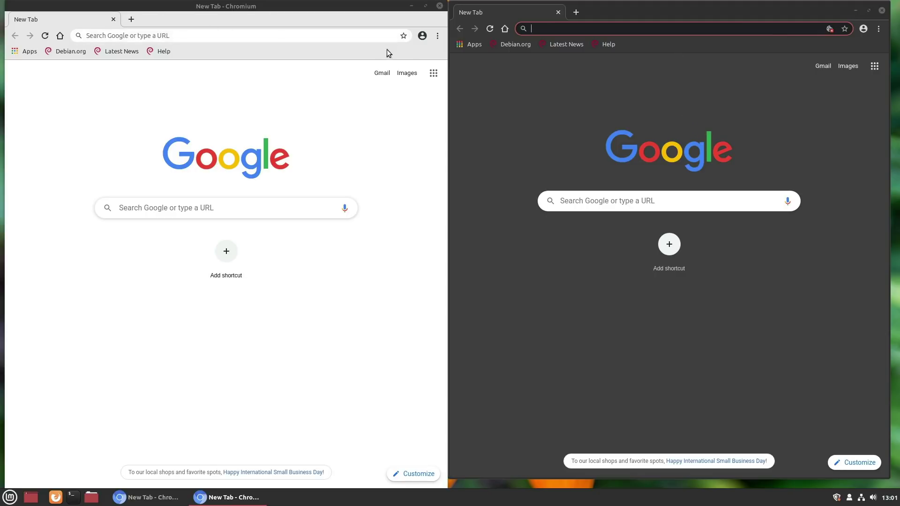
# Bring up the About Chromium page in the light Chromium window to show its version
pyautogui.click(437, 36)
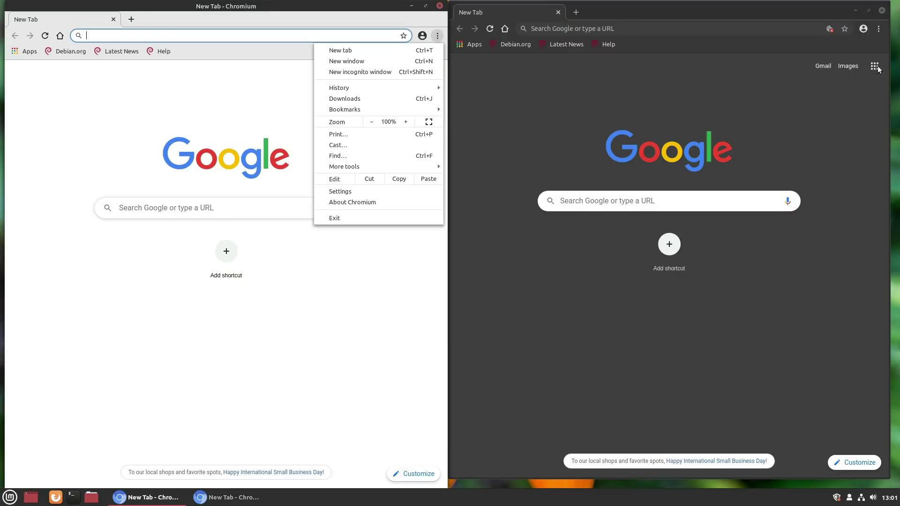
pyautogui.click(879, 34)
pyautogui.click(875, 41)
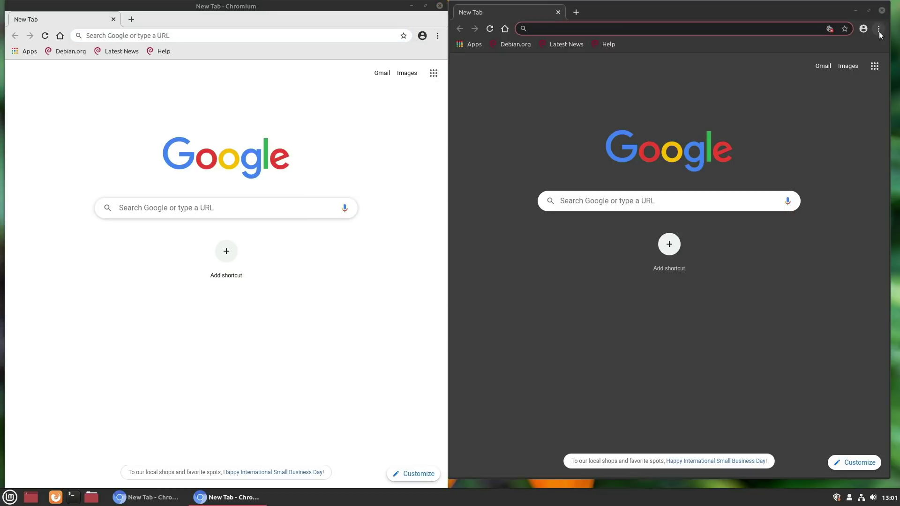
pyautogui.click(879, 31)
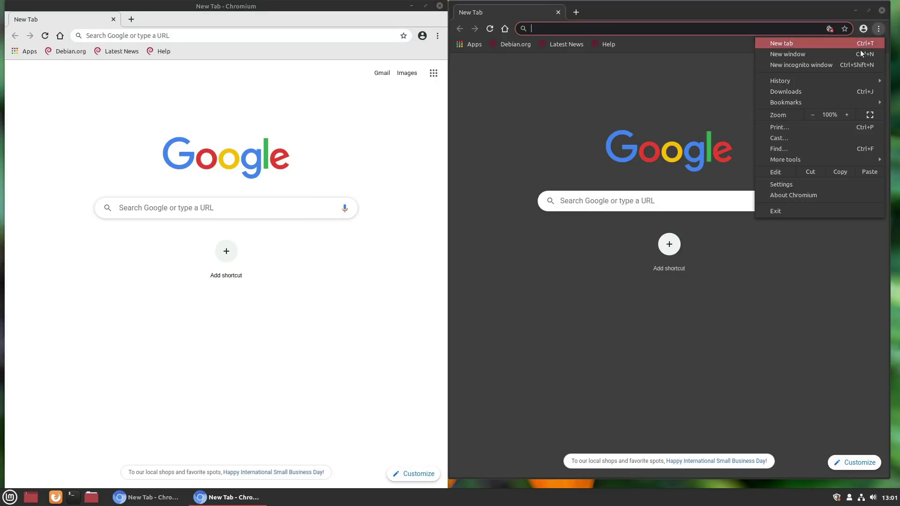
pyautogui.click(439, 24)
pyautogui.click(437, 37)
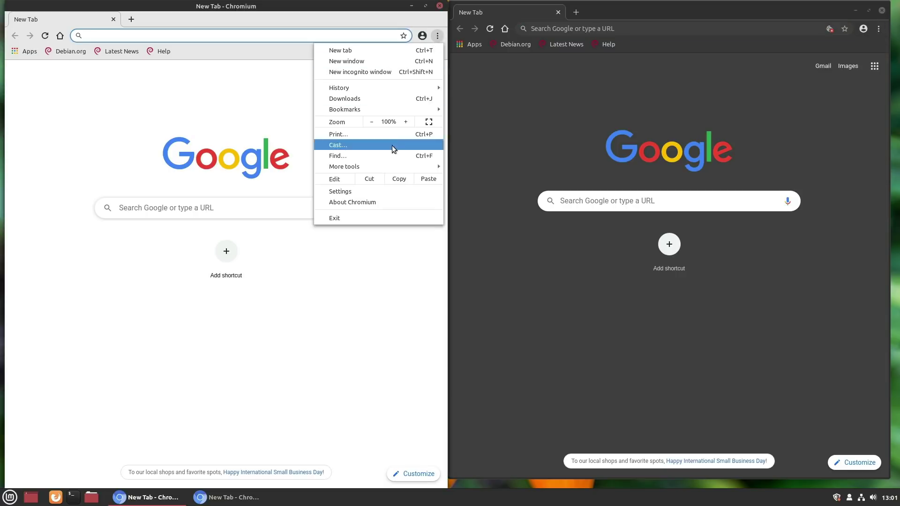
pyautogui.click(356, 200)
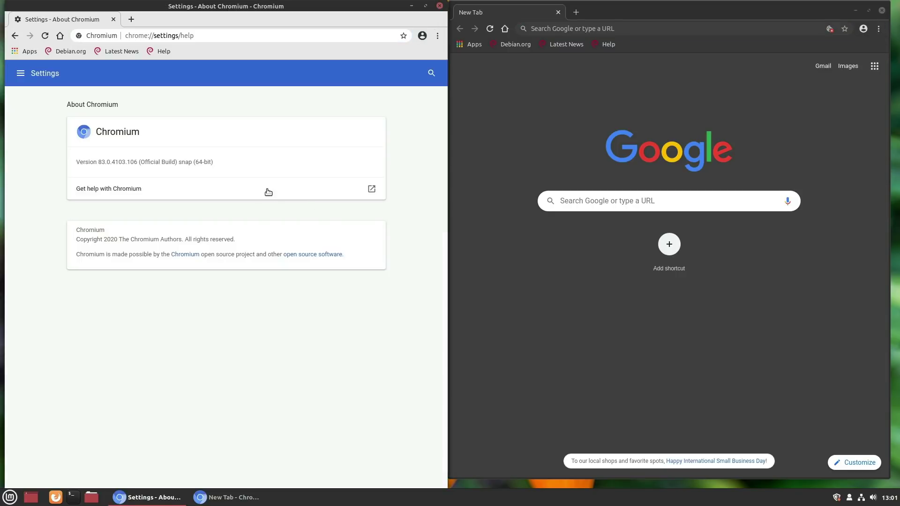
# Show About Chromium in the dark window to compare 83.0.4103.106 and 80.0.3987.162, then close both windows
pyautogui.click(876, 33)
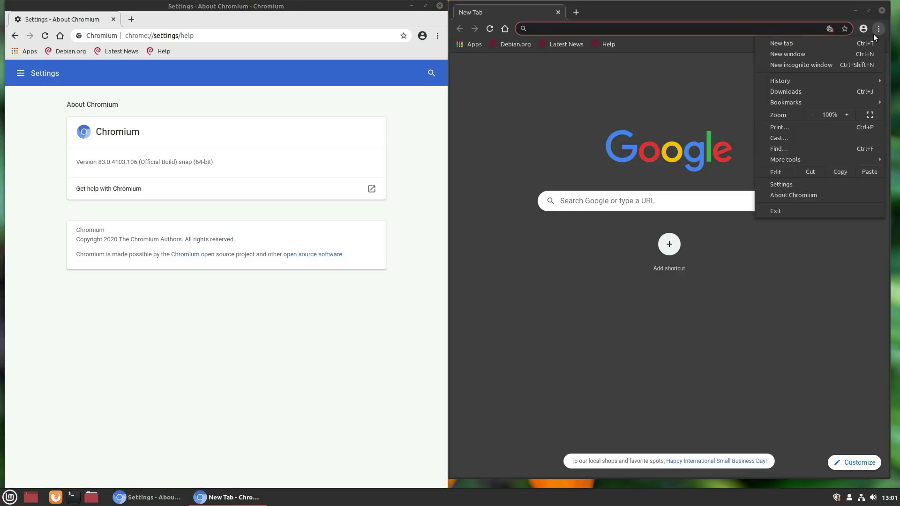
pyautogui.click(808, 194)
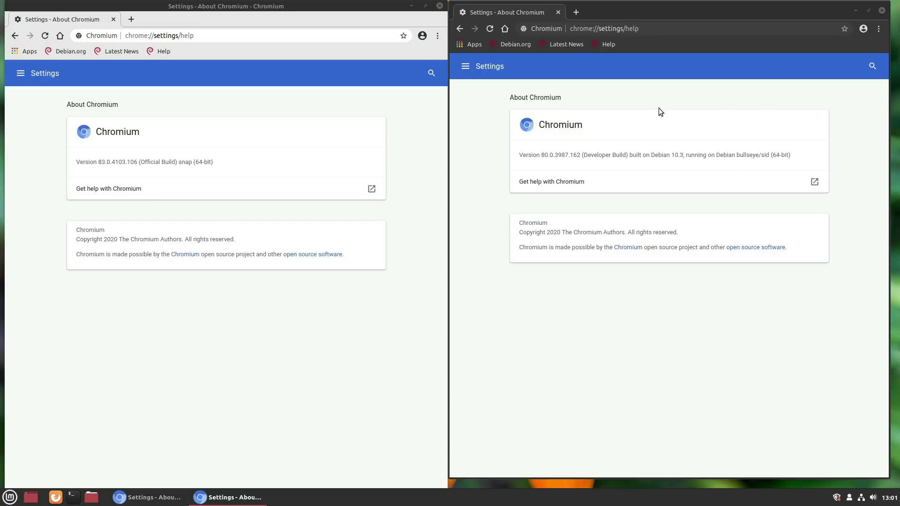
pyautogui.click(440, 6)
pyautogui.click(882, 11)
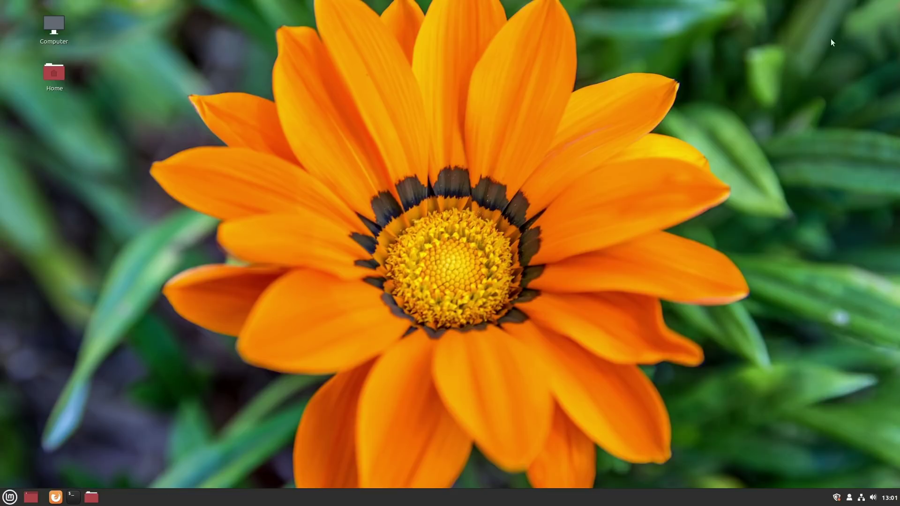